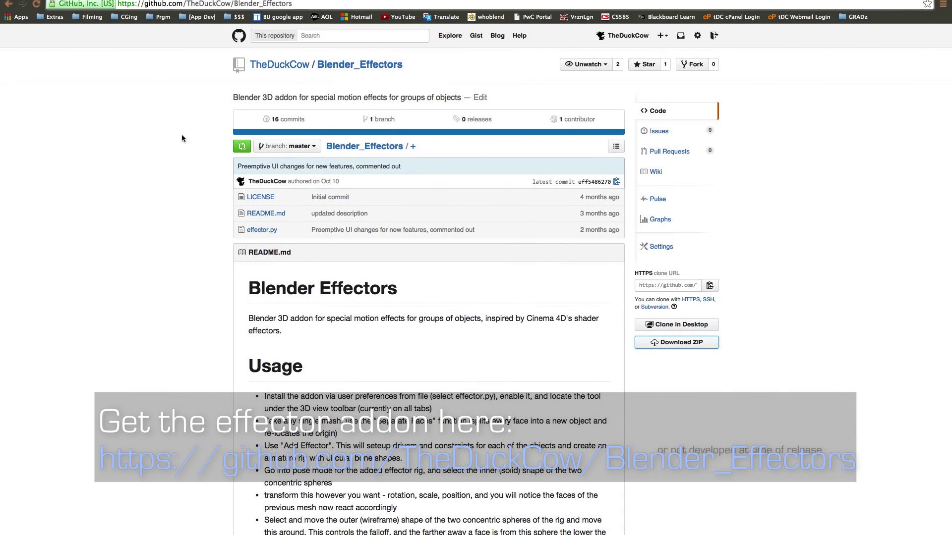
Download the Blender_Effectors add-on repository from its GitHub page as a ZIP archive
{"action": "scroll", "coordinate": [181, 134], "scroll_direction": "down", "scroll_amount": 2}
{"action": "scroll", "coordinate": [181, 134], "scroll_direction": "up", "scroll_amount": 2}
{"action": "scroll", "coordinate": [182, 139], "scroll_direction": "down", "scroll_amount": 3}
{"action": "scroll", "coordinate": [183, 138], "scroll_direction": "up", "scroll_amount": 3}
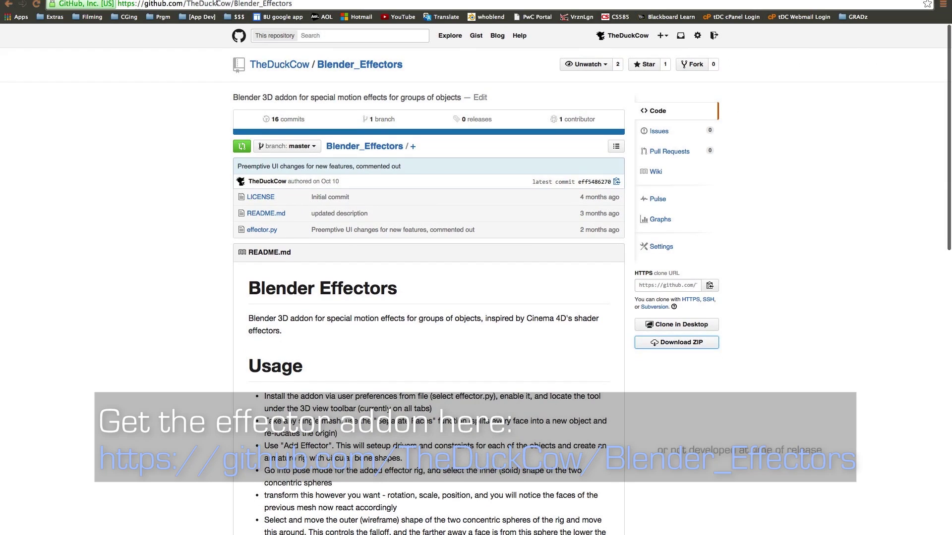
{"action": "left_click", "coordinate": [216, 4]}
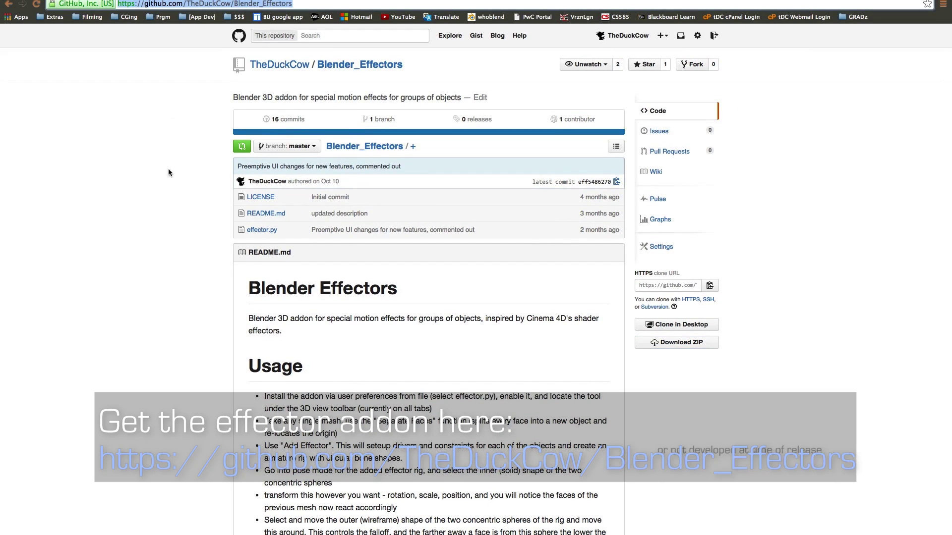
{"action": "left_click", "coordinate": [164, 194]}
{"action": "scroll", "coordinate": [164, 194], "scroll_direction": "down", "scroll_amount": 5}
{"action": "scroll", "coordinate": [164, 198], "scroll_direction": "up", "scroll_amount": 4}
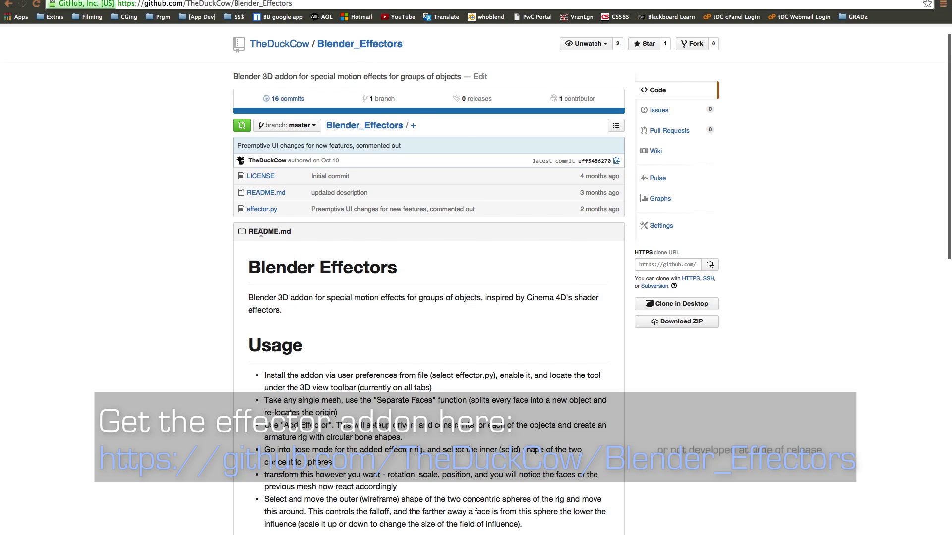
{"action": "left_click", "coordinate": [660, 322]}
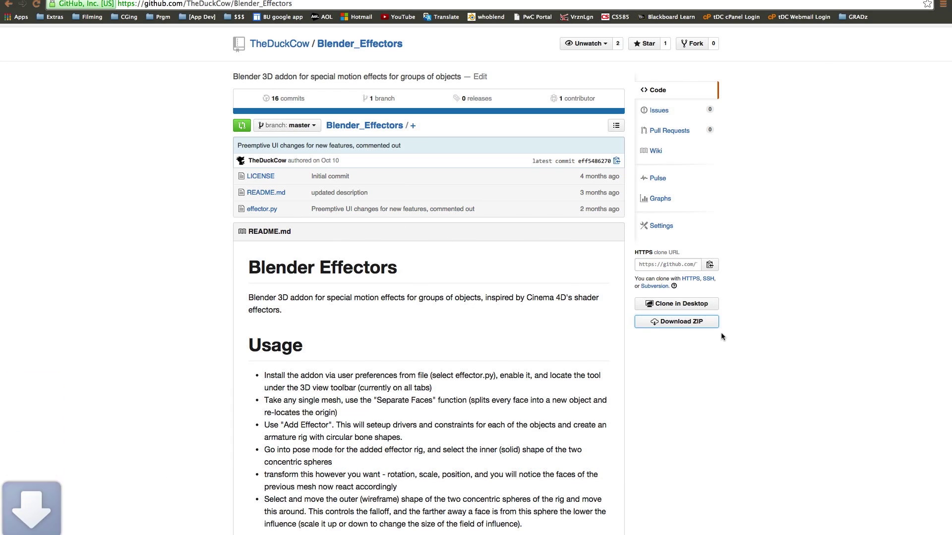
Reveal the desktop and check the downloaded Blender_Effectors-master ZIP and its extracted folder
{"action": "key", "text": "ctrl+Left"}
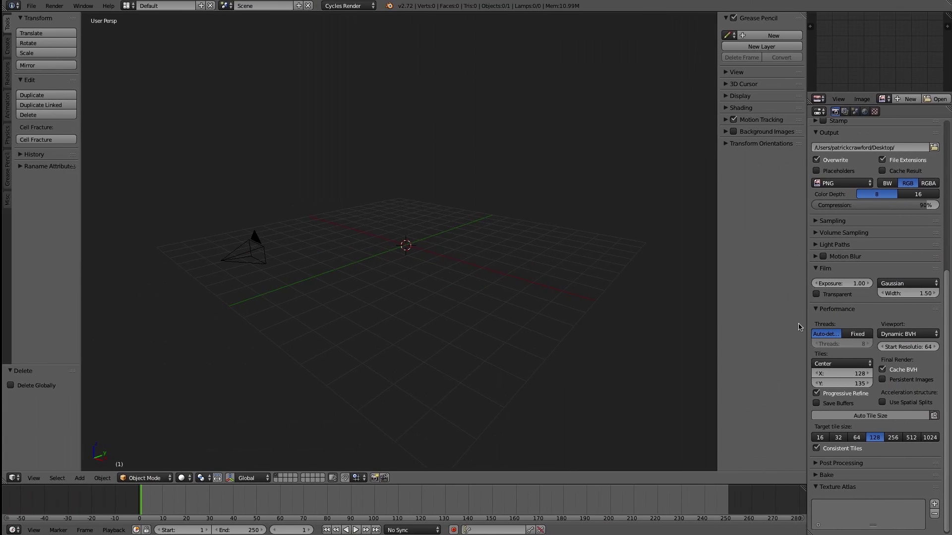
{"action": "key", "text": "F11"}
{"action": "left_click_drag", "start_coordinate": [926, 252], "coordinate": [673, 189]}
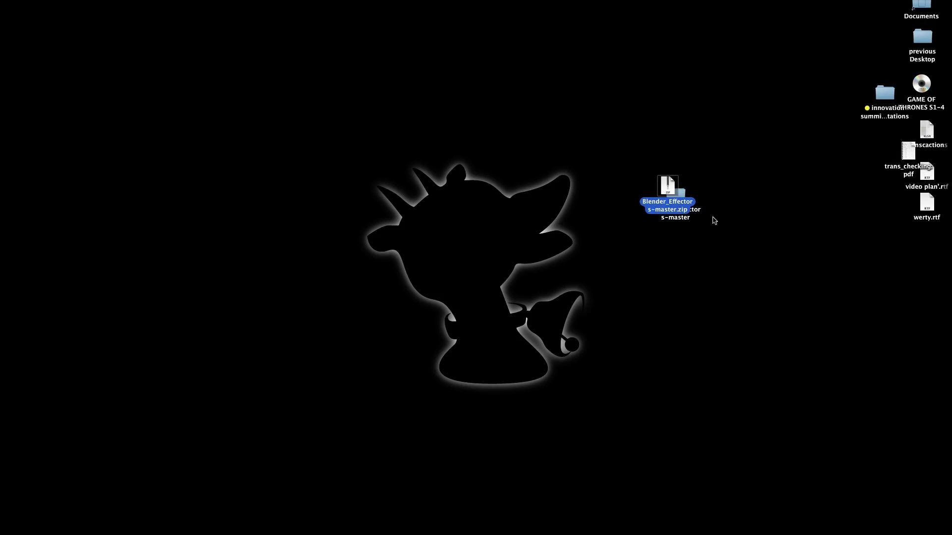
{"action": "left_click_drag", "start_coordinate": [690, 201], "coordinate": [743, 235]}
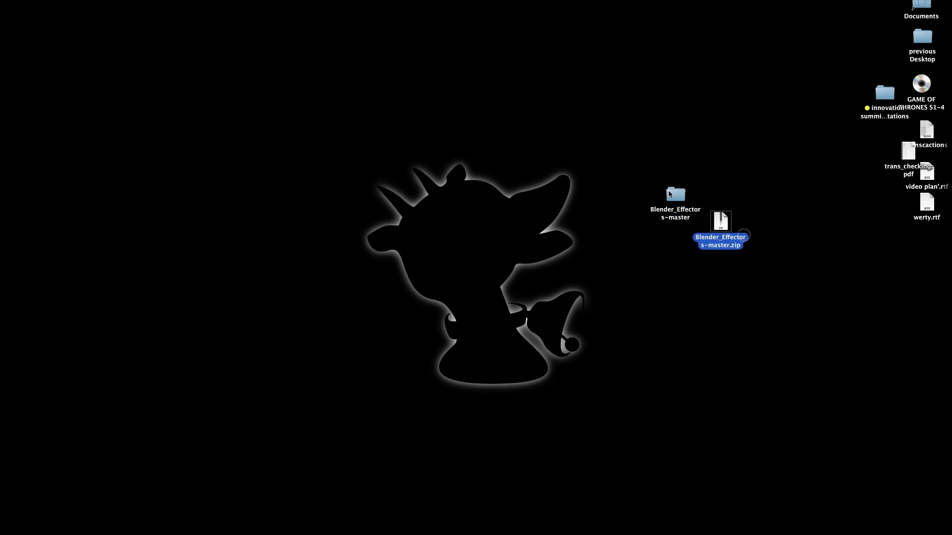
{"action": "left_click", "coordinate": [668, 189]}
{"action": "key", "text": "F11"}
In Blender's user preferences, install the add-on file effector.py from the Blender_Effectors-master folder on the Desktop
{"action": "left_click", "coordinate": [307, 146]}
{"action": "key", "text": "ctrl+alt+u"}
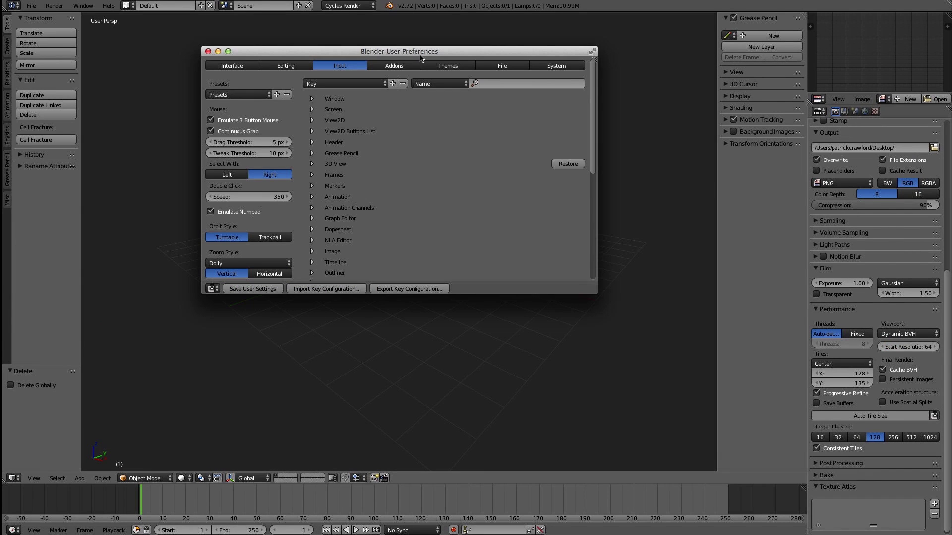
{"action": "left_click", "coordinate": [395, 66]}
{"action": "left_click", "coordinate": [320, 288]}
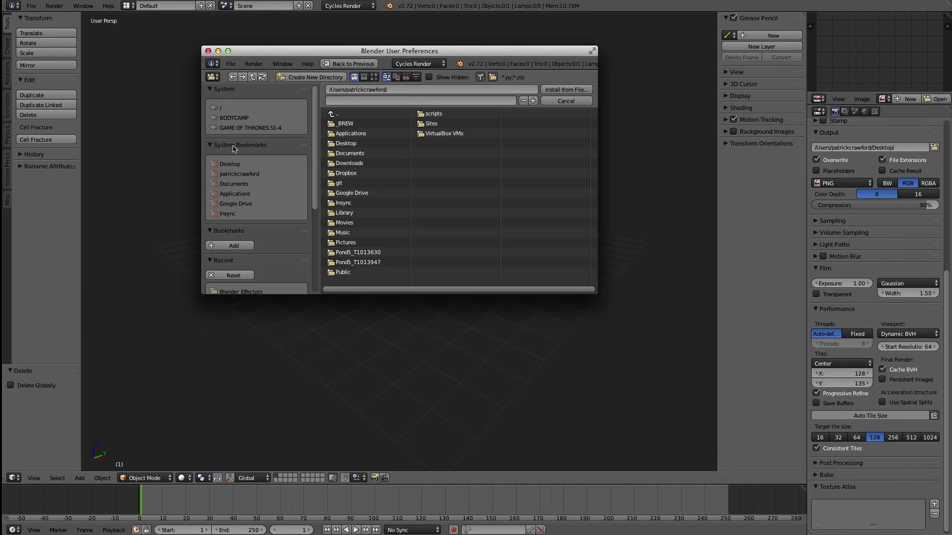
{"action": "left_click", "coordinate": [230, 163]}
{"action": "left_click", "coordinate": [359, 143]}
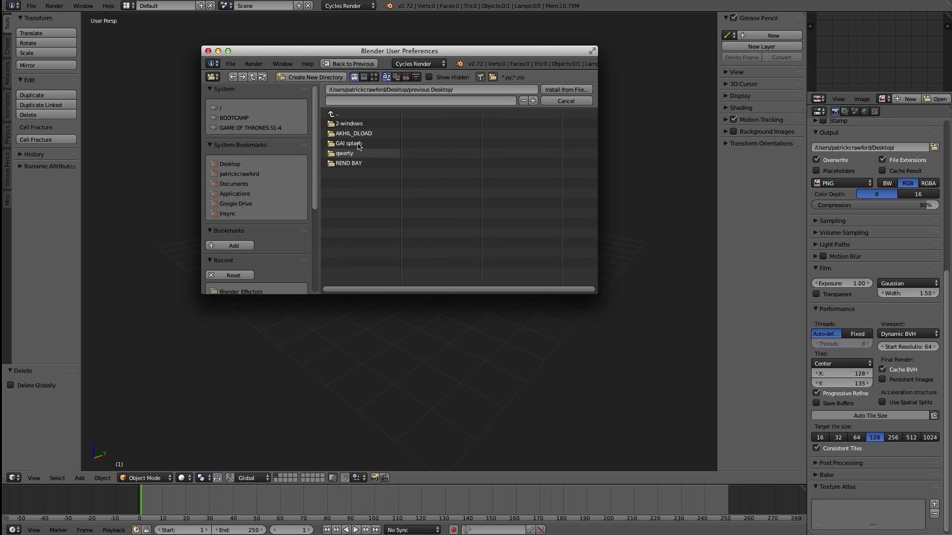
{"action": "left_click", "coordinate": [338, 114]}
{"action": "left_click", "coordinate": [361, 131]}
{"action": "left_click", "coordinate": [357, 128]}
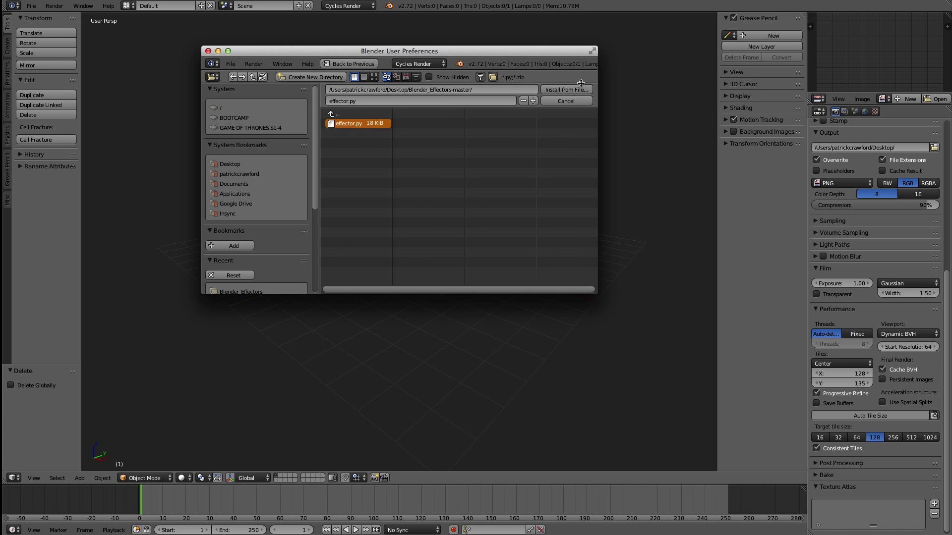
{"action": "left_click", "coordinate": [565, 89]}
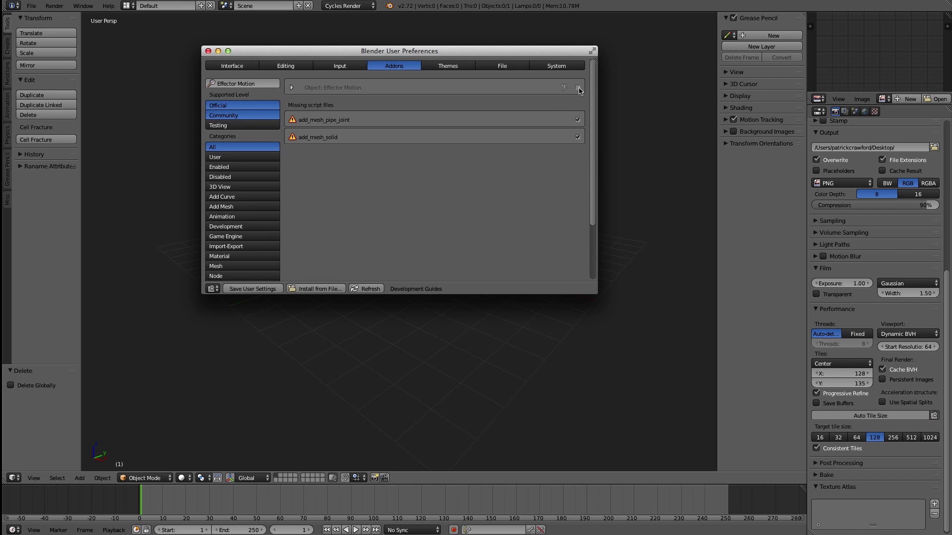
Enable the Object: Effector Motion add-on and close the user preferences
{"action": "left_click", "coordinate": [578, 88]}
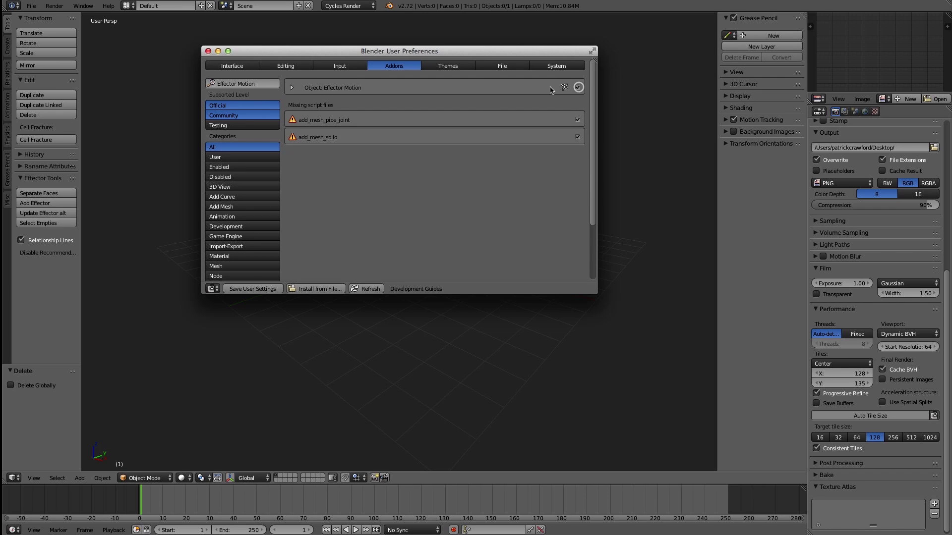
{"action": "left_click", "coordinate": [207, 51]}
{"action": "middle_click_drag", "start_coordinate": [352, 237], "coordinate": [368, 237]}
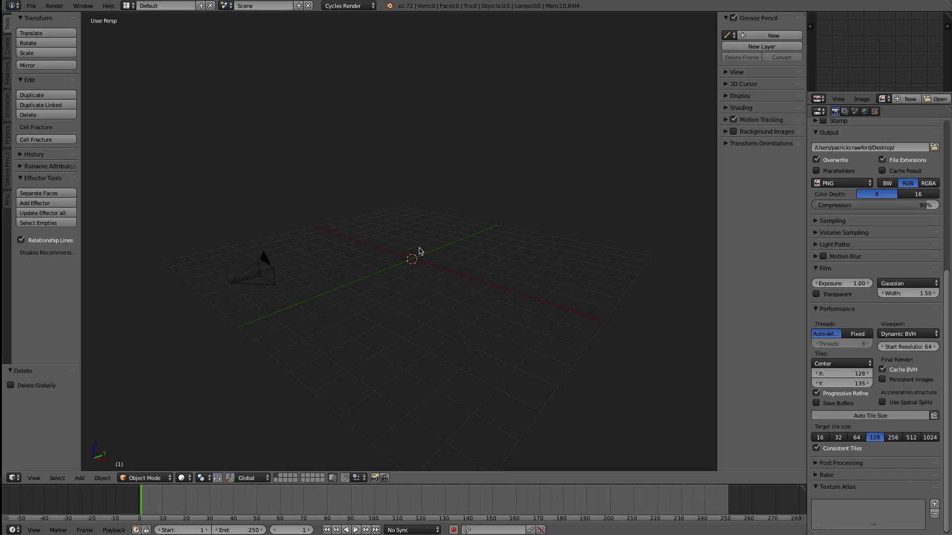
{"action": "scroll", "coordinate": [410, 277], "scroll_direction": "up", "scroll_amount": 4}
Switch to Finder, preview the movie demo1_0001-0240.mov from the Business folder, and return to Blender
{"action": "key", "text": "super+Tab"}
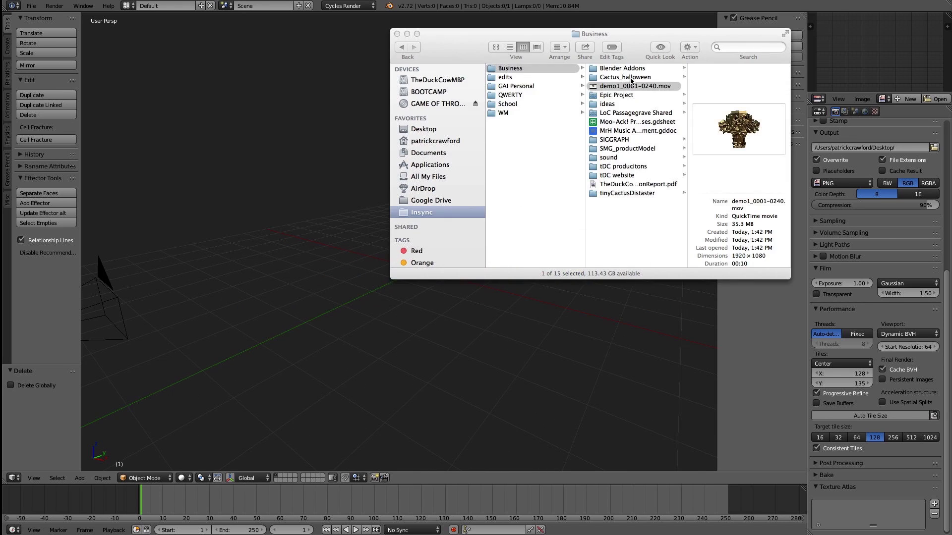
{"action": "key", "text": "space"}
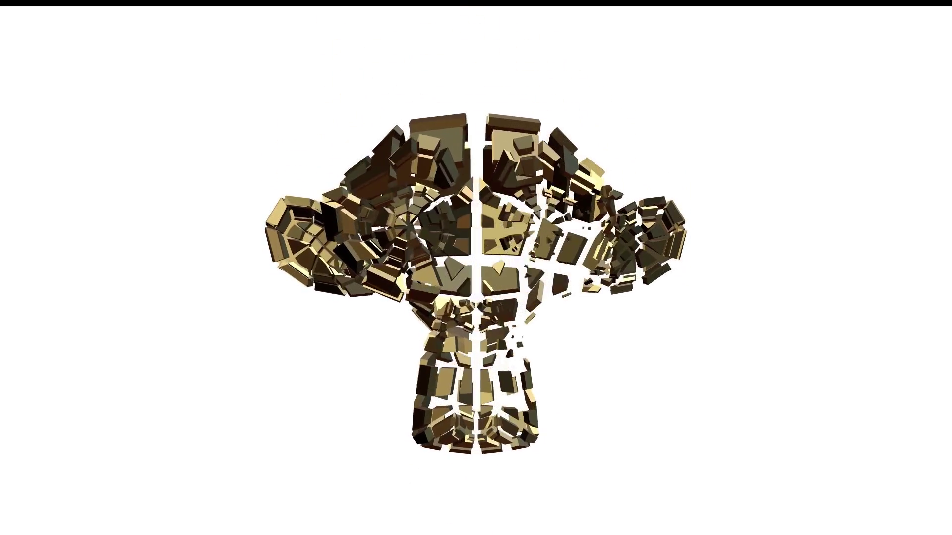
{"action": "key", "text": "Escape"}
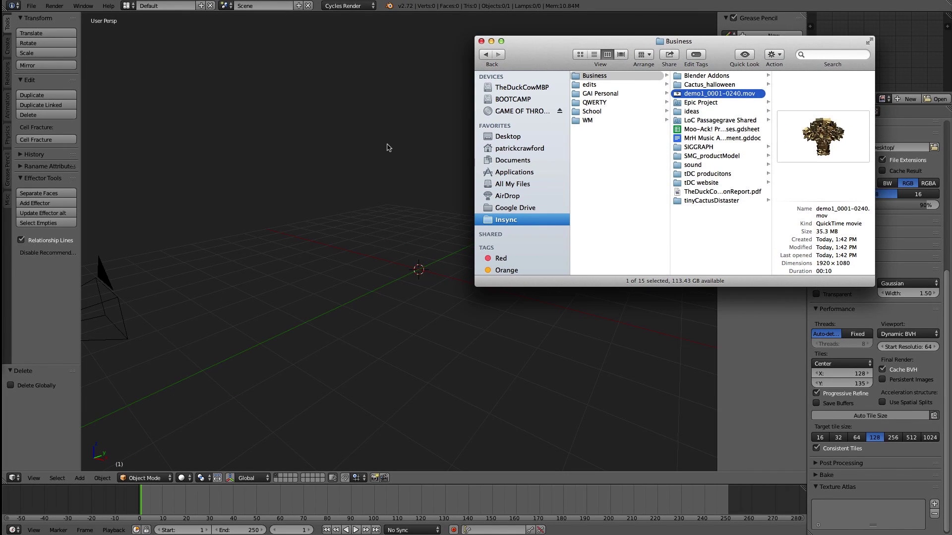
{"action": "left_click", "coordinate": [388, 147]}
Add a mesh plane at the world origin
{"action": "middle_click_drag", "start_coordinate": [393, 169], "coordinate": [441, 241]}
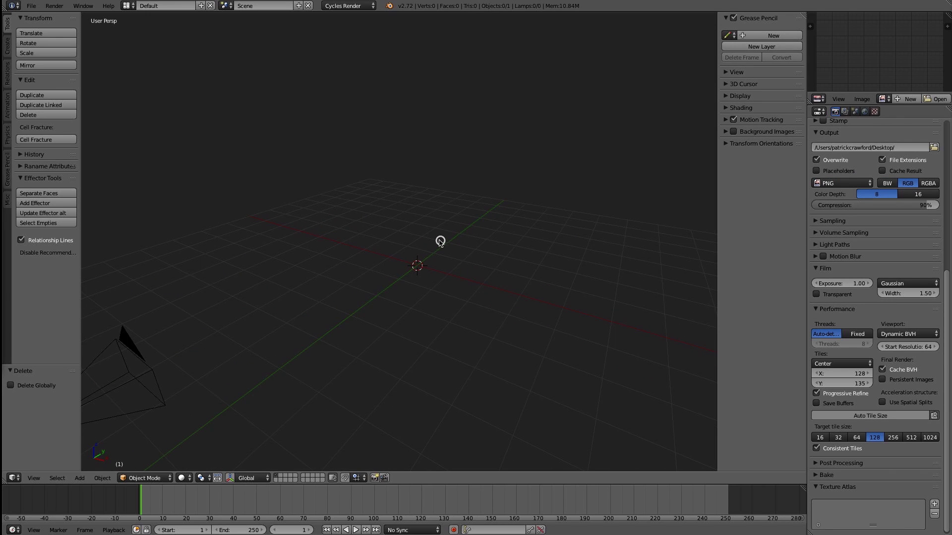
{"action": "key", "text": "shift+a"}
{"action": "mouse_move", "coordinate": [443, 243]}
{"action": "left_click", "coordinate": [493, 241]}
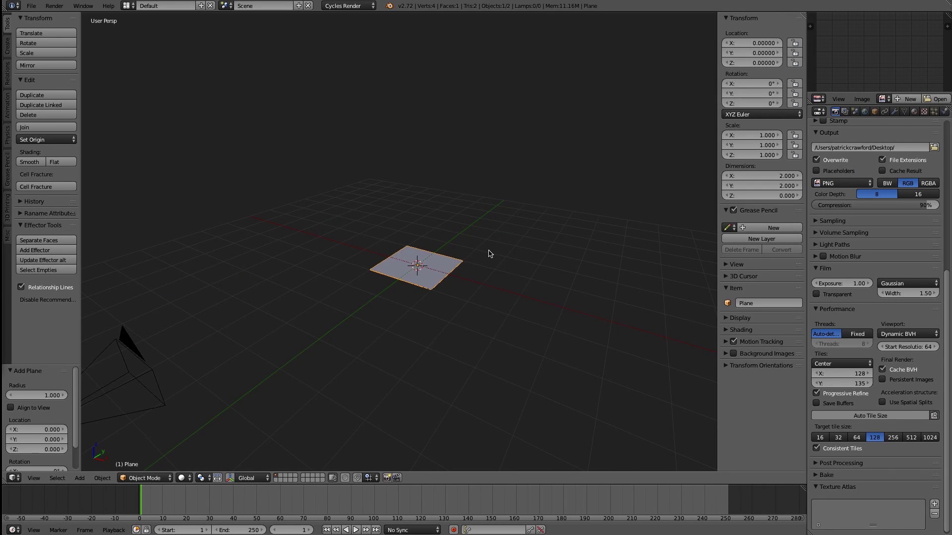
Scale the plane by 2, and then freely by about 2.47 more
{"action": "key", "text": "s"}
{"action": "key", "text": "2"}
{"action": "key", "text": "Return"}
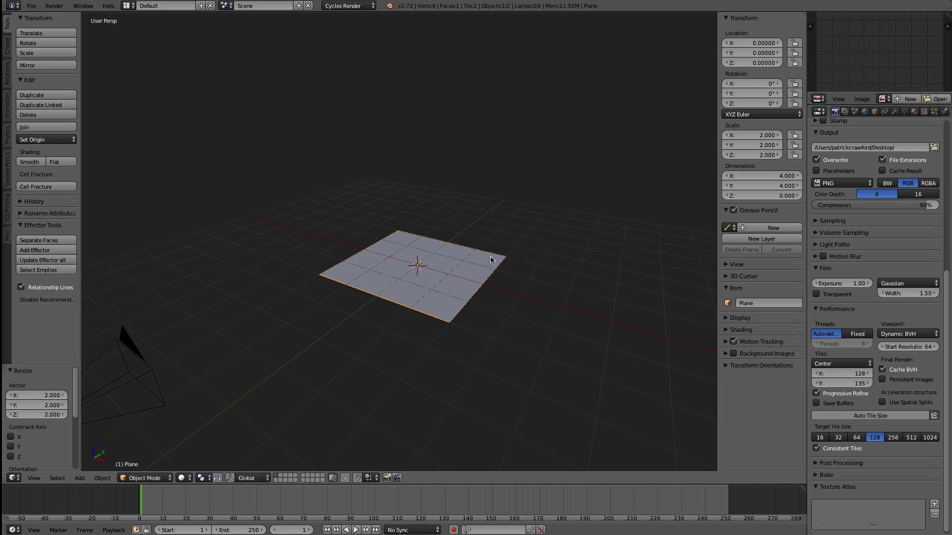
{"action": "key", "text": "s"}
{"action": "left_click", "coordinate": [598, 298]}
{"action": "scroll", "coordinate": [367, 246], "scroll_direction": "up", "scroll_amount": 3}
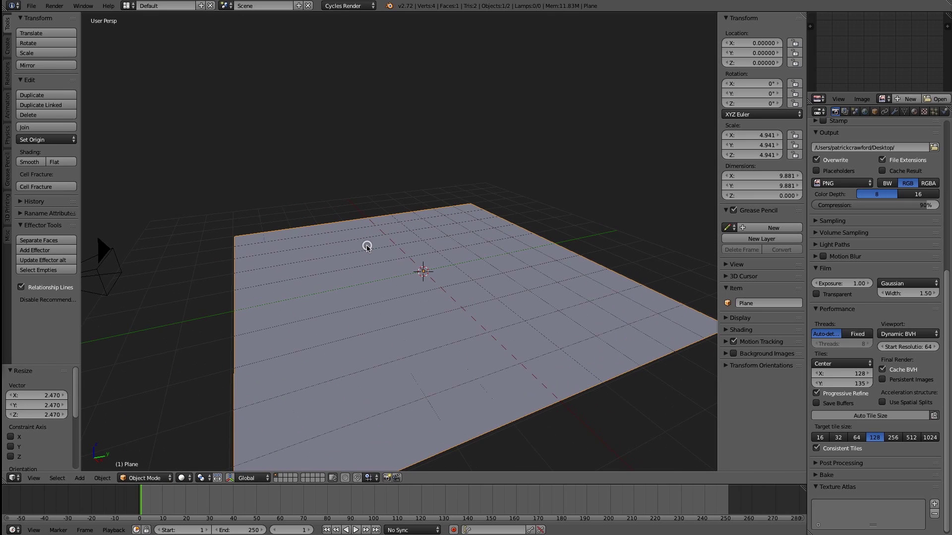
Subdivide the whole plane in Edit Mode into an 8 by 8 grid of faces and return to Object Mode
{"action": "key", "text": "Tab"}
{"action": "key", "text": "a"}
{"action": "key", "text": "a"}
{"action": "key", "text": "w"}
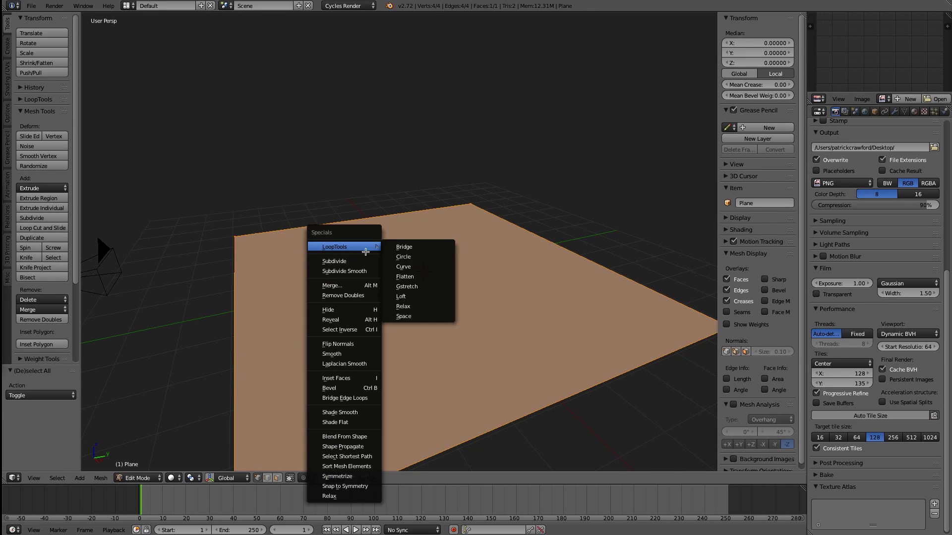
{"action": "left_click", "coordinate": [361, 260]}
{"action": "key", "text": "w"}
{"action": "left_click", "coordinate": [355, 260]}
{"action": "key", "text": "w"}
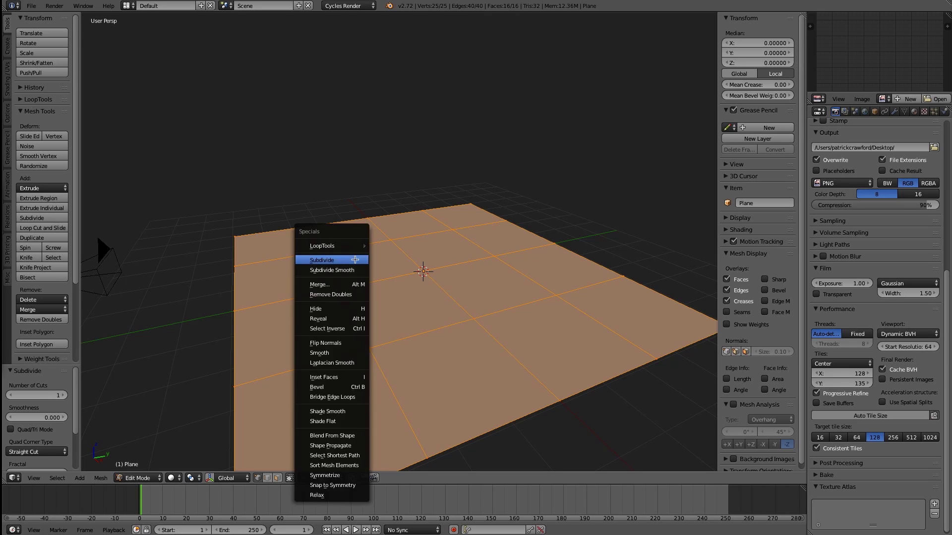
{"action": "left_click", "coordinate": [355, 259]}
{"action": "key", "text": "ctrl+z"}
{"action": "key", "text": "Tab"}
Apply the plane's scale and separate its faces into individual objects with Separate Faces
{"action": "middle_click_drag", "start_coordinate": [355, 260], "coordinate": [383, 242]}
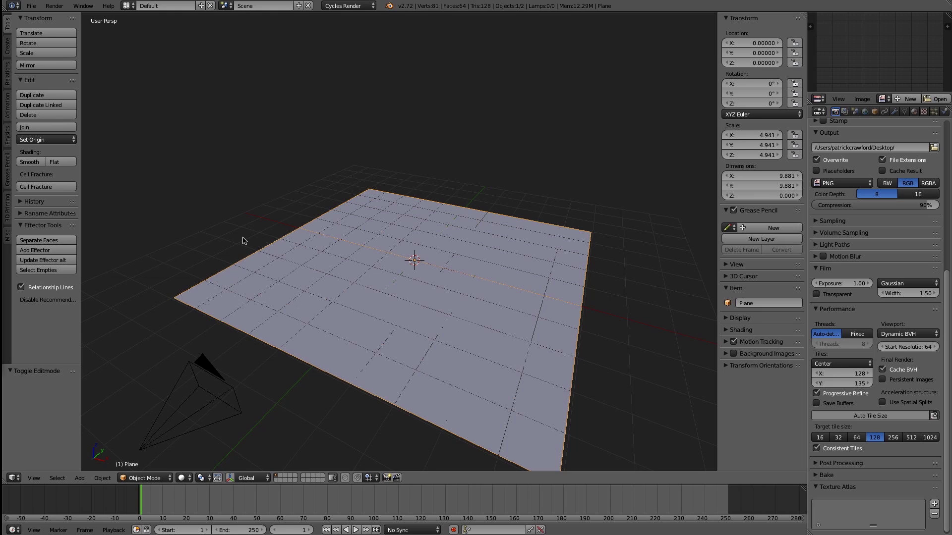
{"action": "key", "text": "ctrl+a"}
{"action": "left_click", "coordinate": [239, 257]}
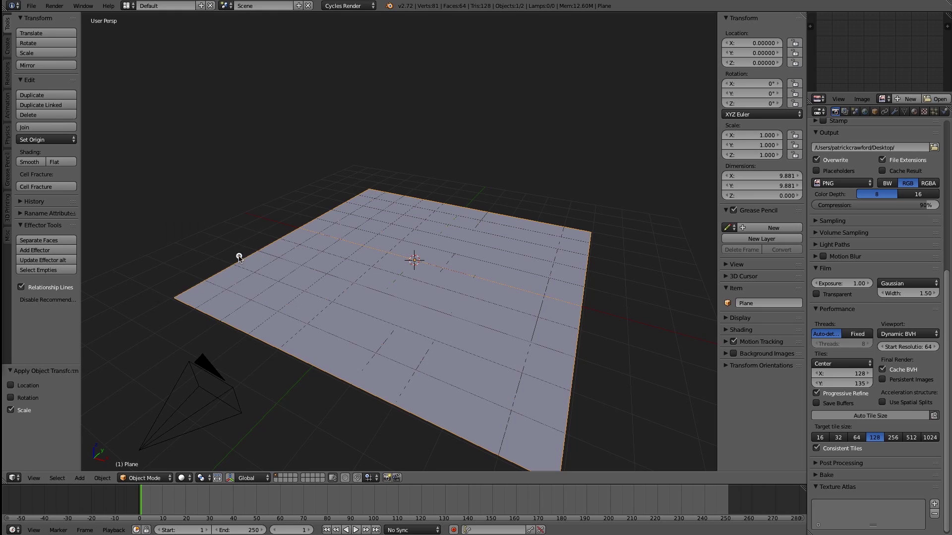
{"action": "left_click", "coordinate": [45, 241]}
Add an effector that controls all the separated face objects
{"action": "mouse_move", "coordinate": [332, 176]}
{"action": "middle_mouse_down"}
{"action": "mouse_move", "coordinate": [453, 206]}
{"action": "mouse_move", "coordinate": [441, 187]}
{"action": "middle_mouse_up"}
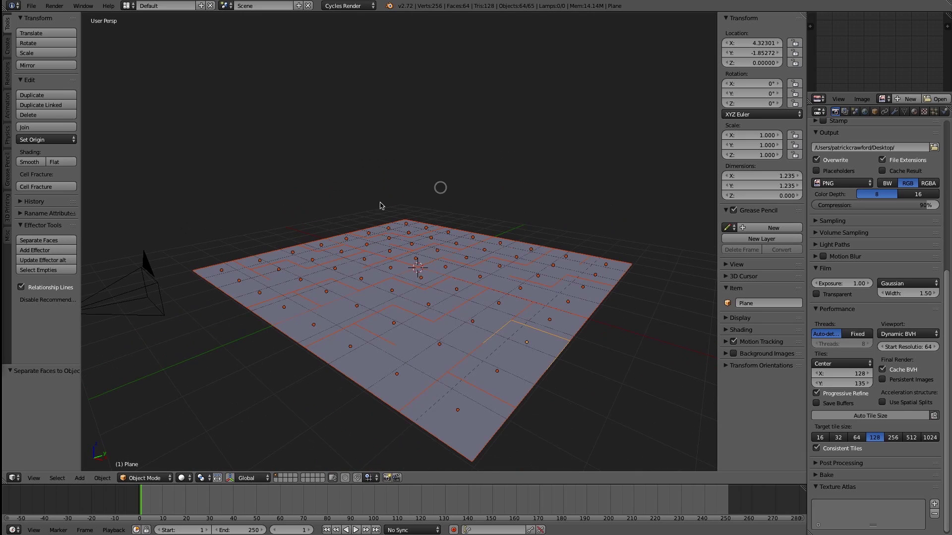
{"action": "left_click", "coordinate": [50, 251]}
{"action": "middle_click_drag", "start_coordinate": [365, 271], "coordinate": [394, 273]}
{"action": "scroll", "coordinate": [439, 242], "scroll_direction": "up", "scroll_amount": 2}
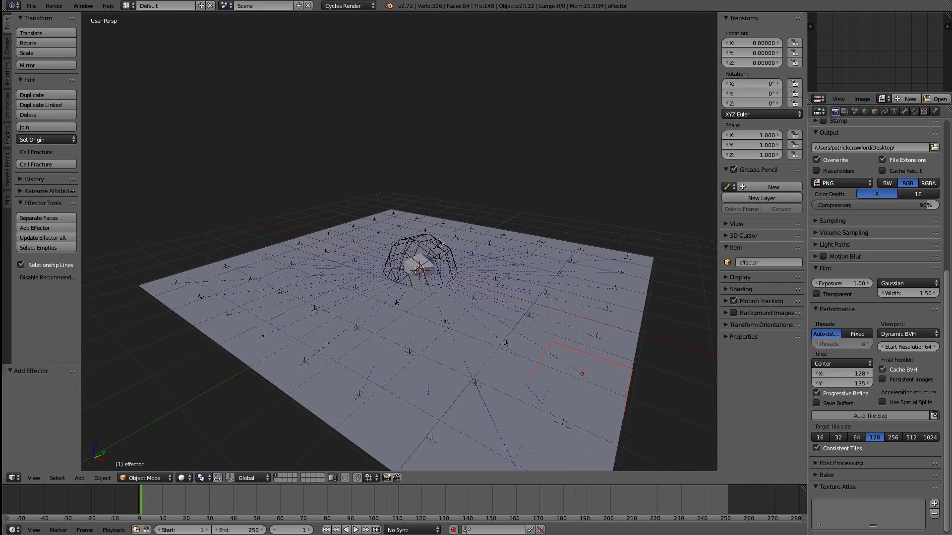
Select the effector rig and move it above the plane to about X -1.88, Y -0.32, Z 2.59
{"action": "right_click", "coordinate": [438, 242]}
{"action": "scroll", "coordinate": [440, 242], "scroll_direction": "up", "scroll_amount": 2}
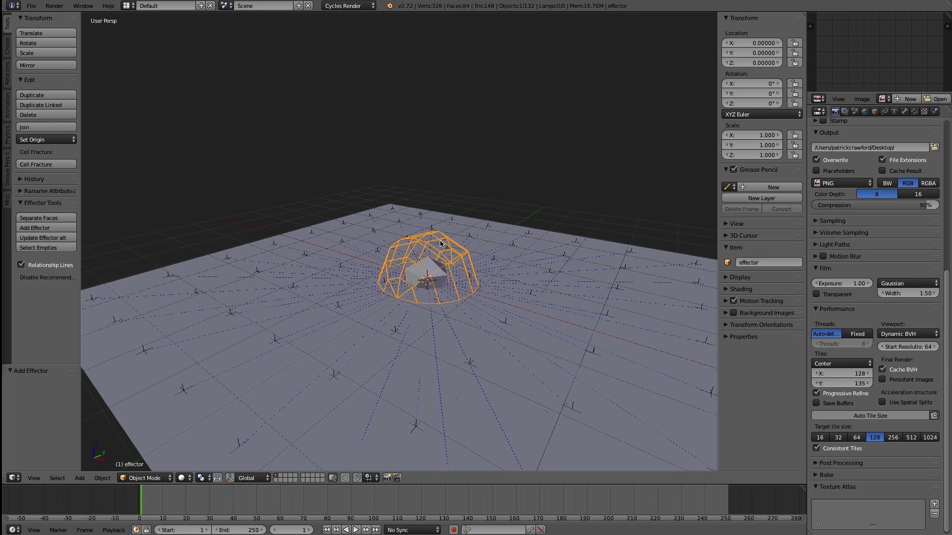
{"action": "key", "text": "g"}
{"action": "left_click", "coordinate": [376, 129]}
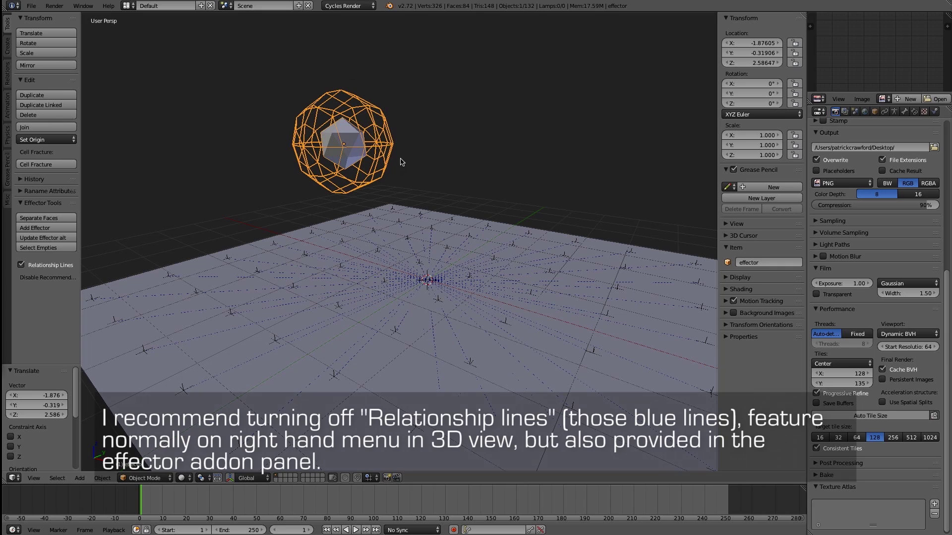
Switch the effector rig to Pose Mode and clear the location of its outer wireframe base bone
{"action": "left_click", "coordinate": [169, 478]}
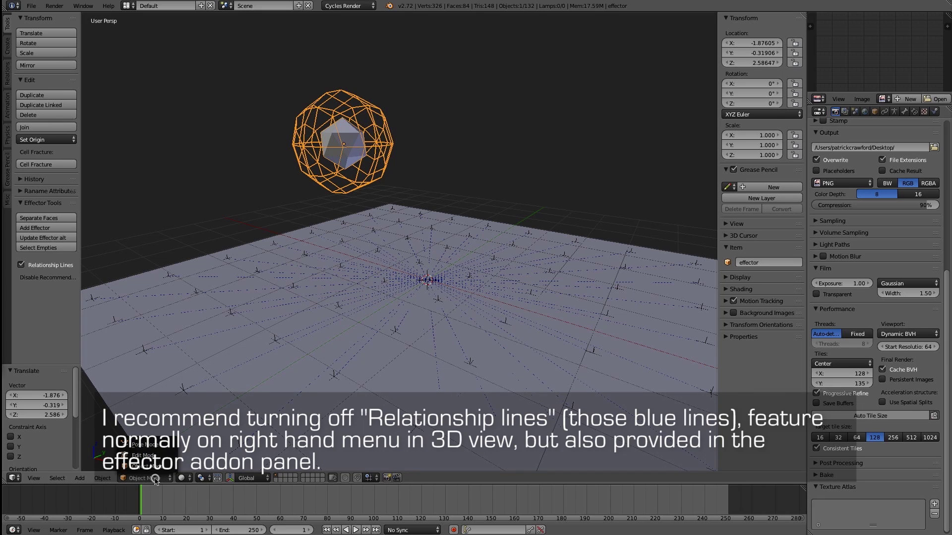
{"action": "left_click", "coordinate": [151, 444]}
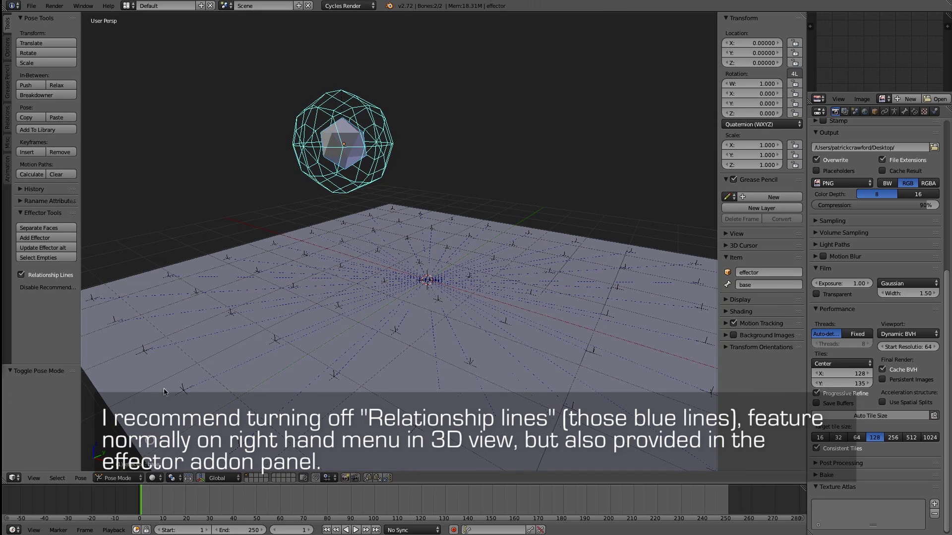
{"action": "key", "text": "a"}
{"action": "right_click", "coordinate": [349, 146]}
{"action": "middle_click_drag", "start_coordinate": [363, 101], "coordinate": [390, 97]}
{"action": "right_click", "coordinate": [340, 123]}
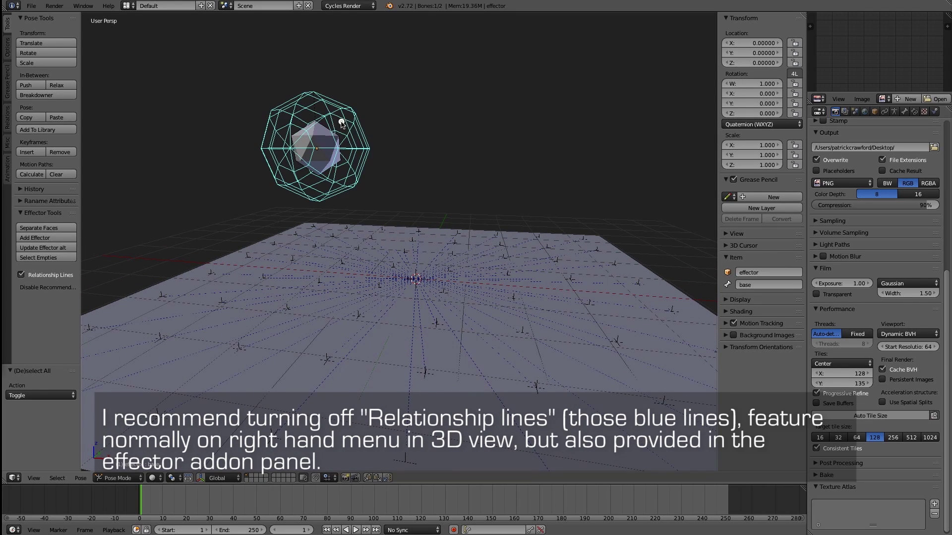
{"action": "key", "text": "alt+g"}
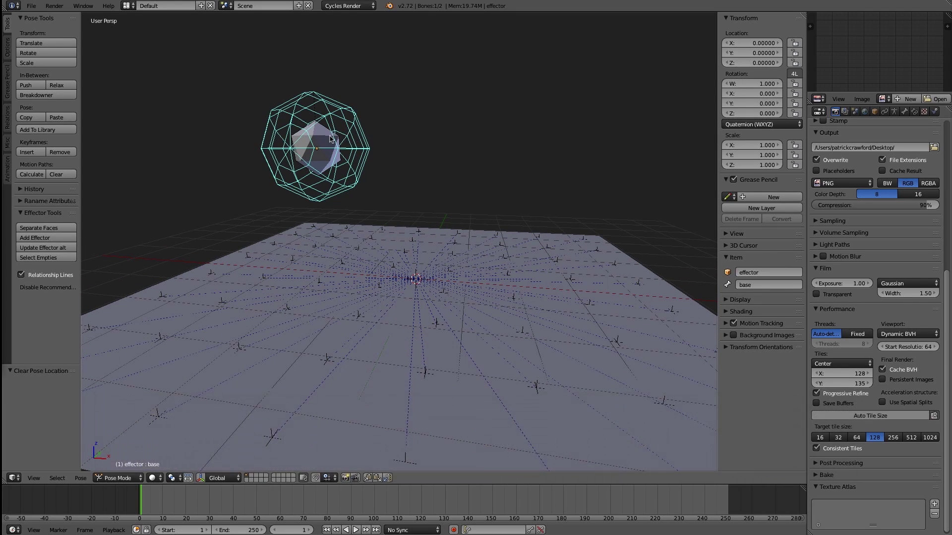
Select the effector's inner control bone and display the 3D view in wireframe shading
{"action": "right_click", "coordinate": [334, 142]}
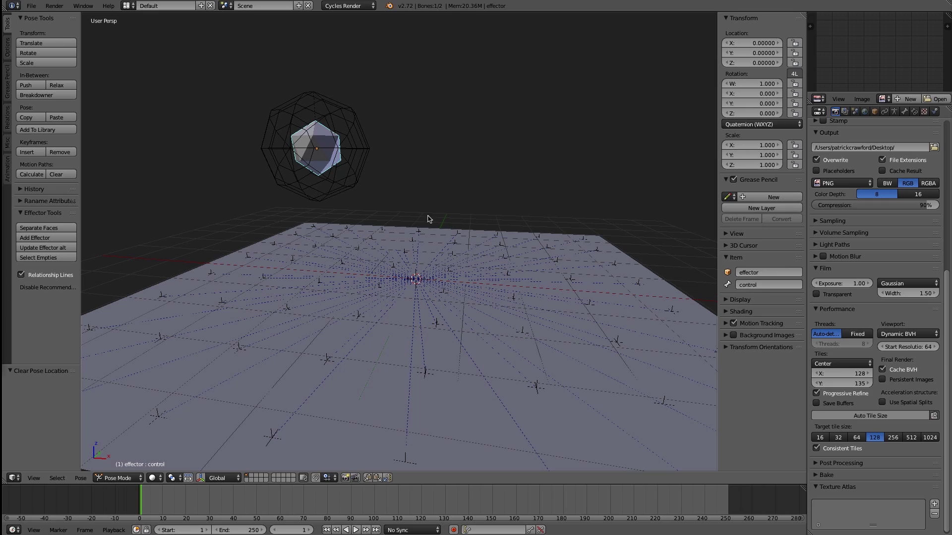
{"action": "key", "text": "z"}
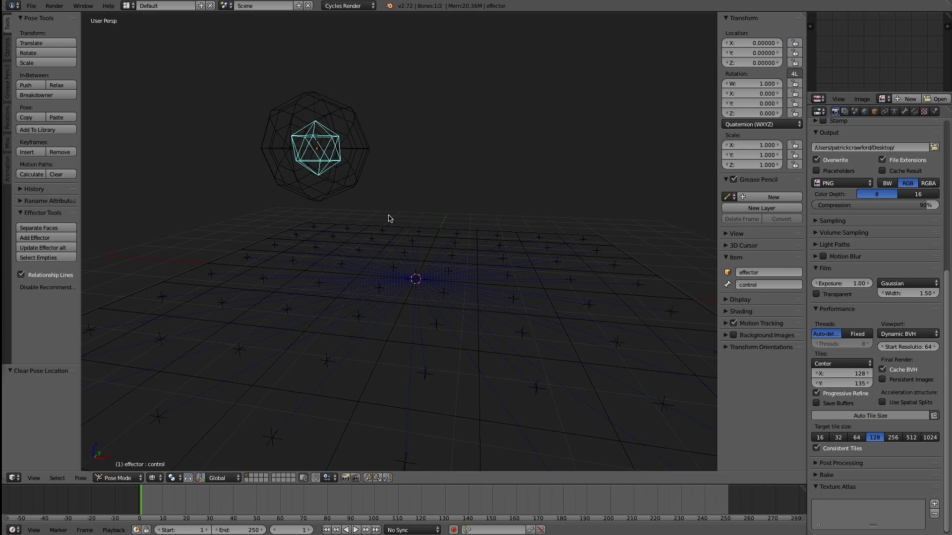
Display the 3D view in solid shading and try moving the control bone vertically along Z and freely
{"action": "key", "text": "z"}
{"action": "key", "text": "g"}
{"action": "key", "text": "y"}
{"action": "key", "text": "z"}
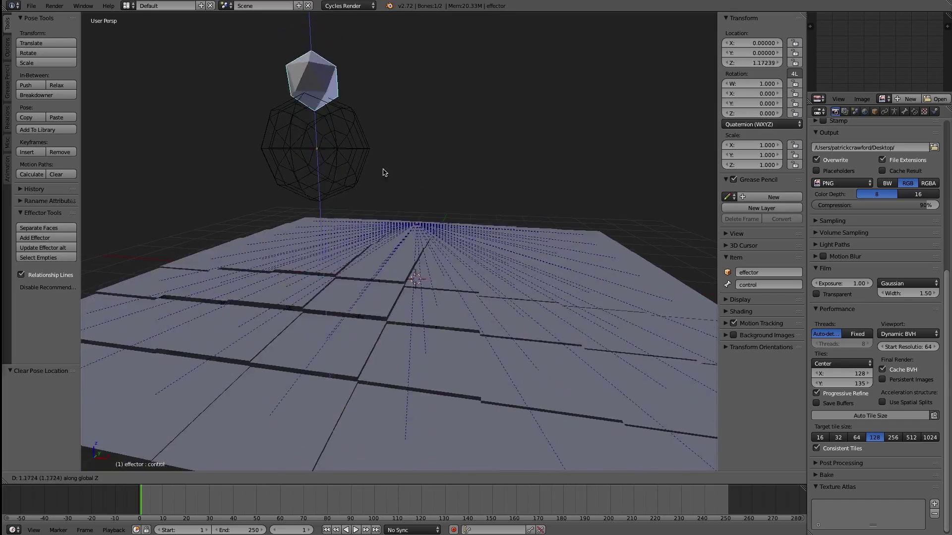
{"action": "key", "text": "Escape"}
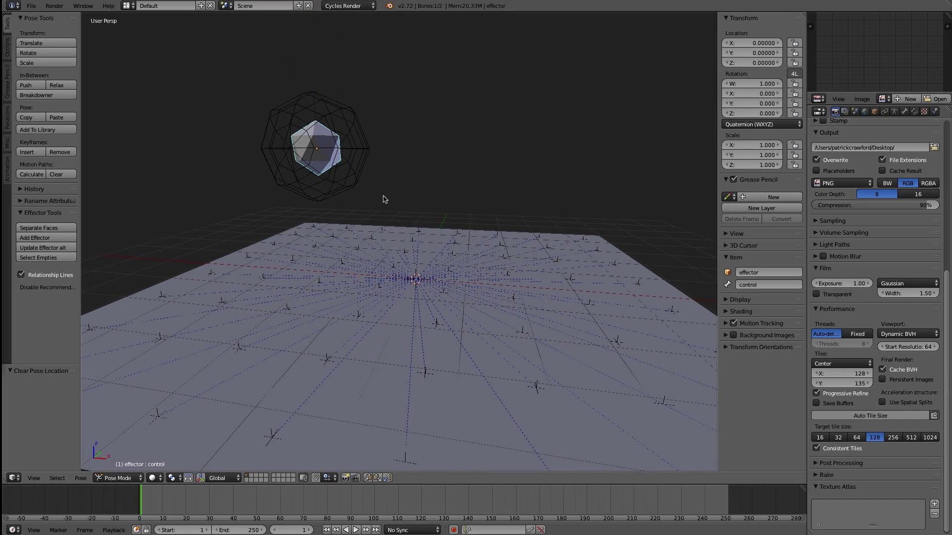
{"action": "key", "text": "s"}
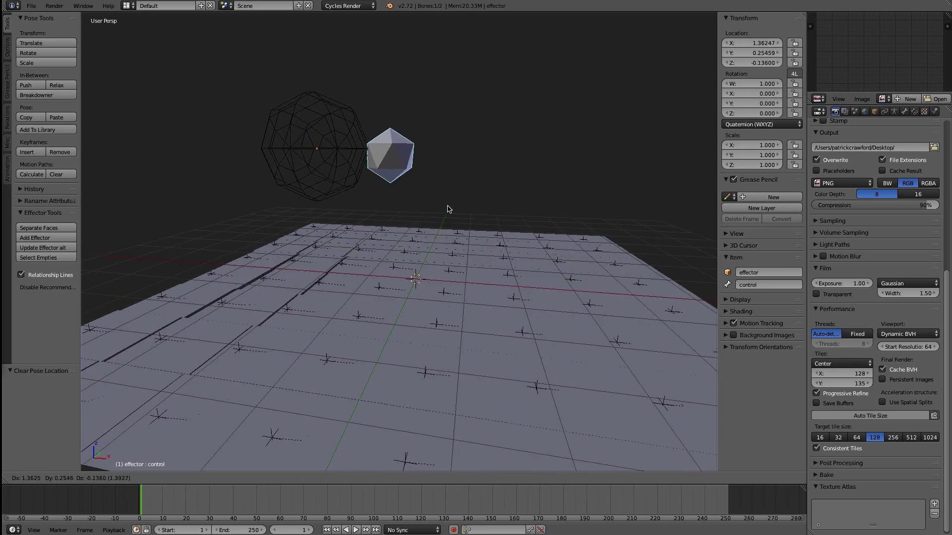
{"action": "key", "text": "Escape"}
Select the outer wireframe base bone and move it over the plane to about X 4.30, Y -1.47, Z -0.53
{"action": "right_click", "coordinate": [341, 121]}
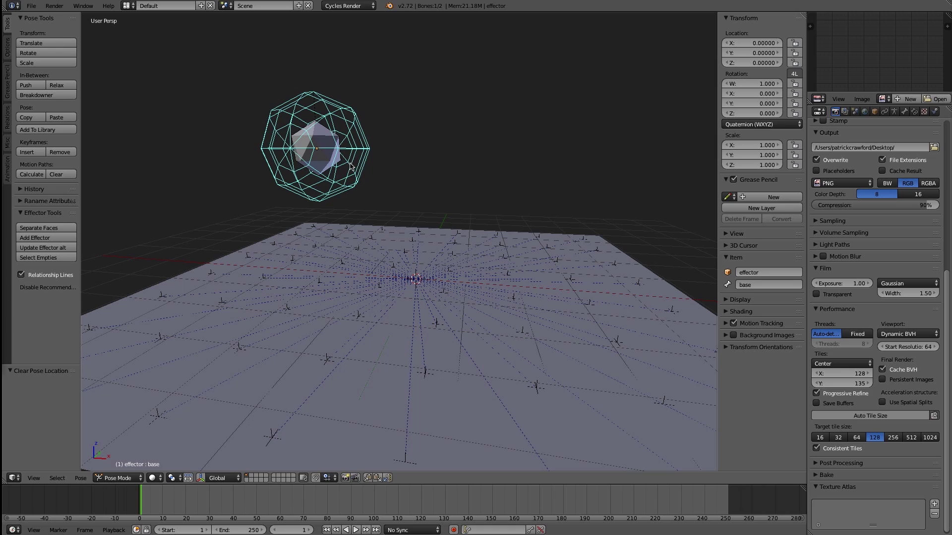
{"action": "key", "text": "g"}
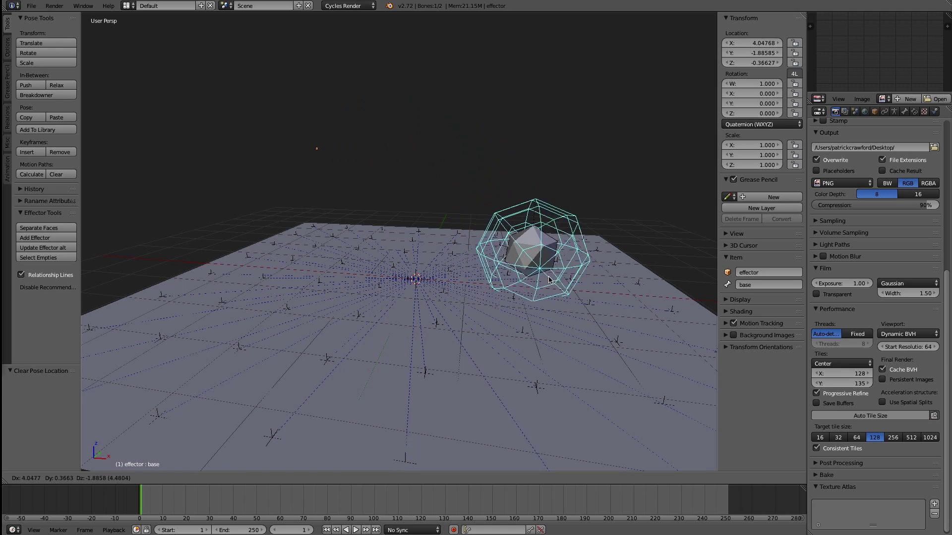
{"action": "left_click", "coordinate": [484, 254]}
Select the inner control bone and raise it by about 2.007 along the global Z axis
{"action": "middle_click_drag", "start_coordinate": [485, 255], "coordinate": [423, 256]}
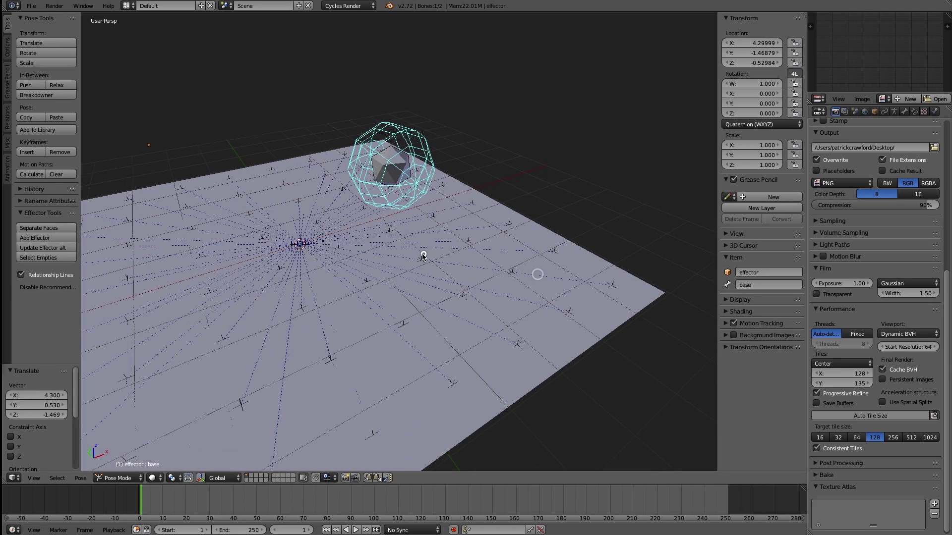
{"action": "right_click", "coordinate": [390, 158]}
{"action": "key", "text": "g"}
{"action": "key", "text": "z"}
{"action": "left_click", "coordinate": [401, 111]}
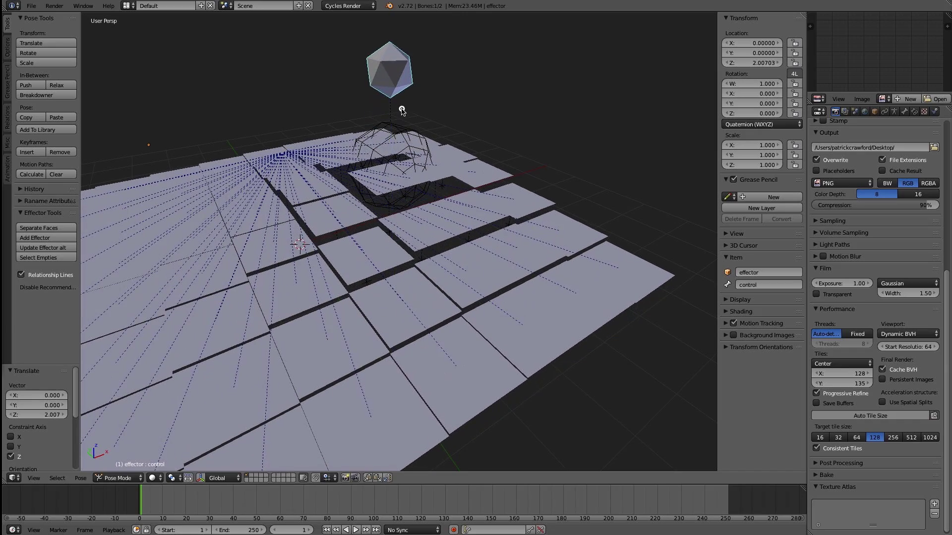
Reselect the rig's base bone in Pose Mode and move it horizontally over the plane with global Z locked, to about X 4.46, Z 1.39
{"action": "right_click", "coordinate": [398, 141]}
{"action": "middle_click_drag", "start_coordinate": [432, 168], "coordinate": [388, 182]}
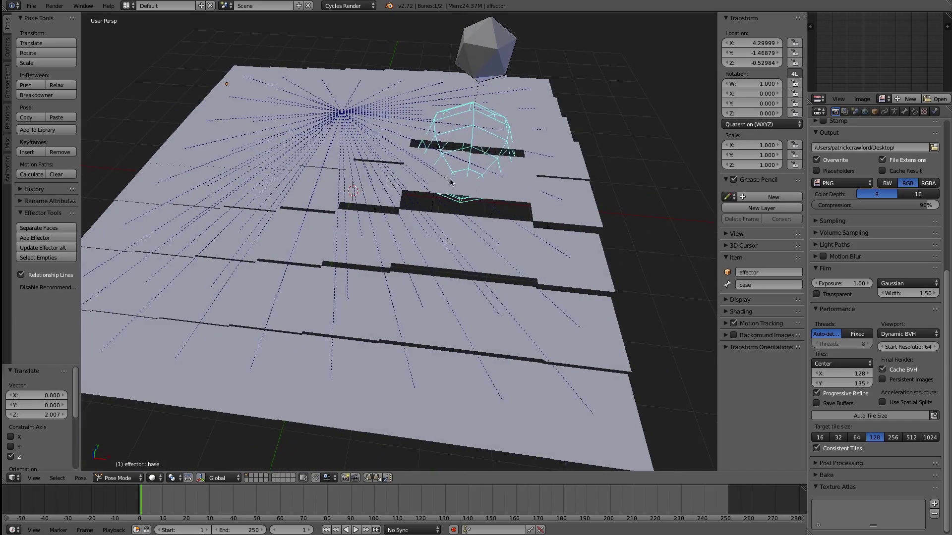
{"action": "right_click", "coordinate": [514, 198]}
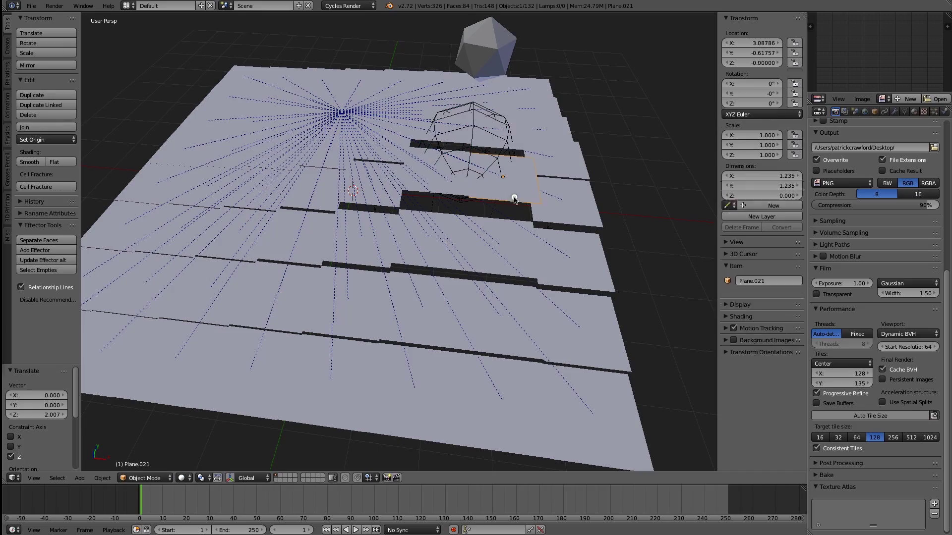
{"action": "right_click", "coordinate": [493, 138]}
{"action": "key", "text": "ctrl+Tab"}
{"action": "middle_click_drag", "start_coordinate": [492, 135], "coordinate": [417, 277]}
{"action": "key", "text": "g"}
{"action": "key", "text": "shift+z"}
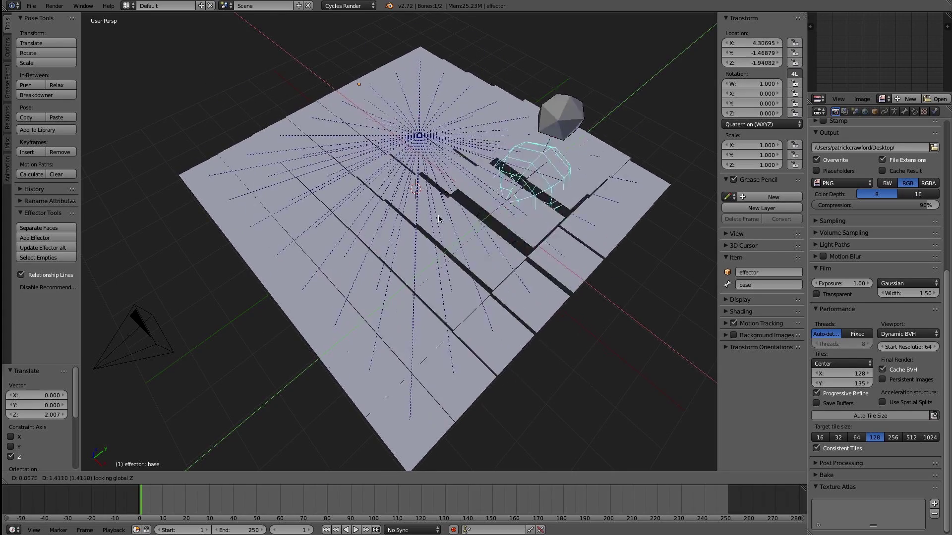
{"action": "left_click", "coordinate": [367, 328]}
Scale up the base bone's sphere of influence to about 2.822
{"action": "middle_click_drag", "start_coordinate": [367, 328], "coordinate": [586, 282]}
{"action": "middle_click_drag", "start_coordinate": [457, 252], "coordinate": [441, 236]}
{"action": "scroll", "coordinate": [459, 274], "scroll_direction": "down", "scroll_amount": 2}
{"action": "key", "text": "s"}
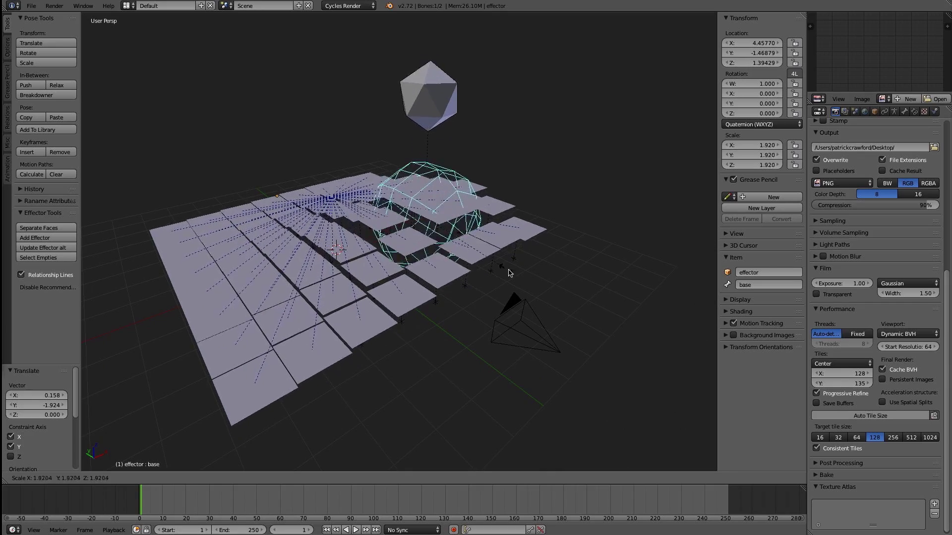
{"action": "left_click", "coordinate": [479, 286]}
Move the base bone horizontally to about X 2.69, Z 1.31 and shrink its scale to about 0.747
{"action": "key", "text": "g"}
{"action": "key", "text": "shift+z"}
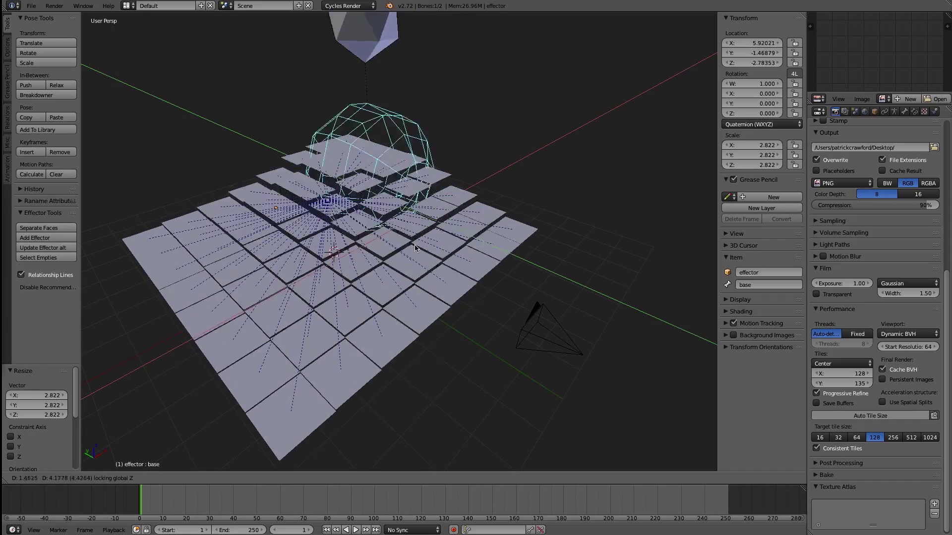
{"action": "left_click", "coordinate": [451, 307]}
{"action": "key", "text": "s"}
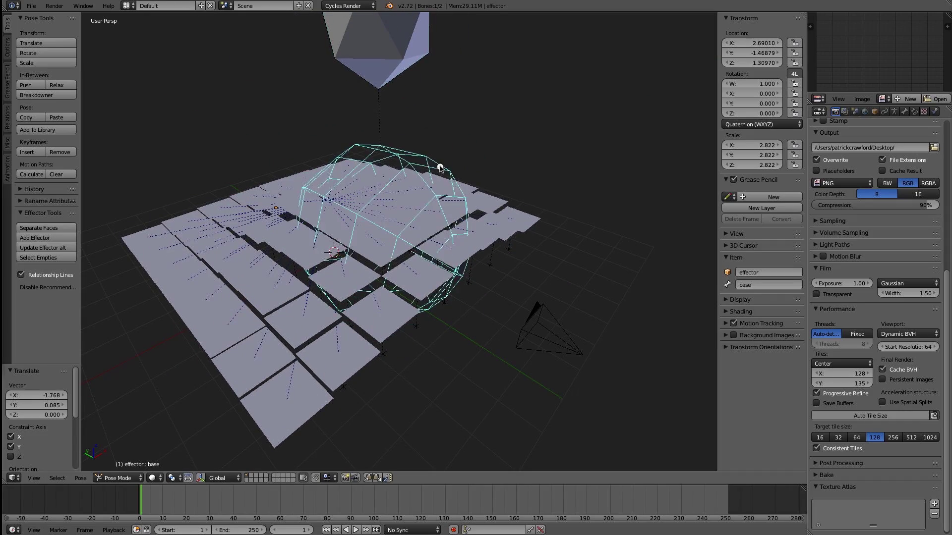
{"action": "left_click", "coordinate": [423, 270]}
Reselect the base bone in Pose Mode and move it below the raised faces to about X 3.79, Y -2.52, Z 3.96
{"action": "middle_click_drag", "start_coordinate": [423, 270], "coordinate": [383, 283]}
{"action": "right_click", "coordinate": [406, 305]}
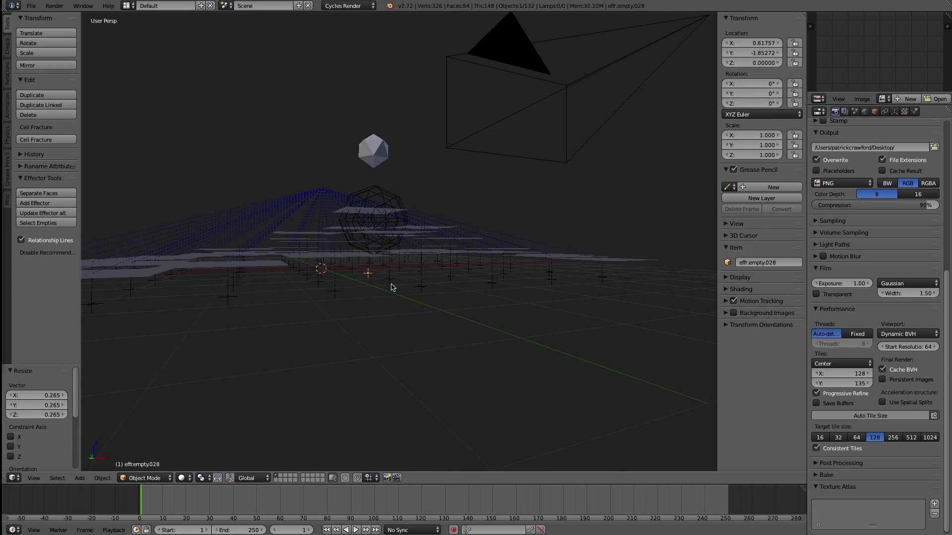
{"action": "right_click", "coordinate": [390, 199]}
{"action": "key", "text": "ctrl+Tab"}
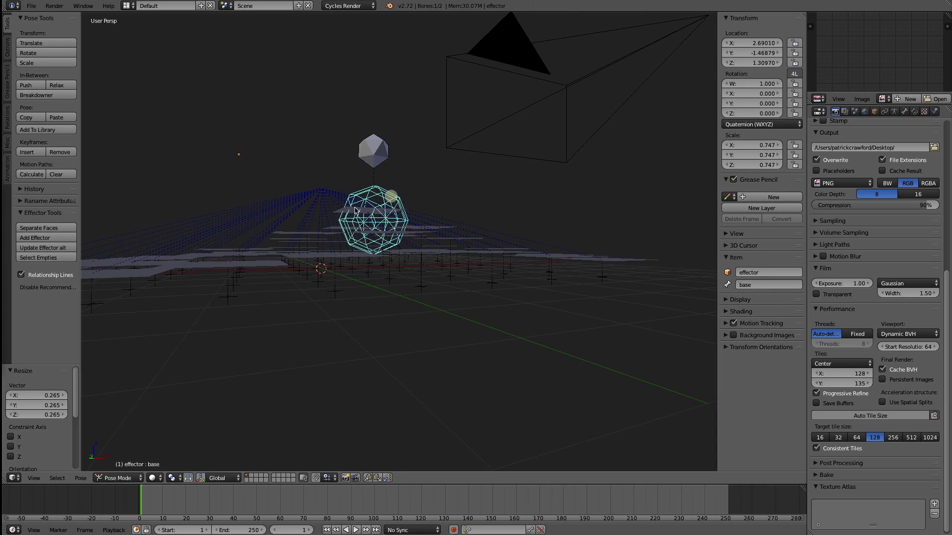
{"action": "key", "text": "g"}
{"action": "left_click", "coordinate": [545, 257]}
{"action": "middle_click_drag", "start_coordinate": [545, 257], "coordinate": [459, 257]}
{"action": "scroll", "coordinate": [478, 274], "scroll_direction": "up", "scroll_amount": 3}
{"action": "key", "text": "g"}
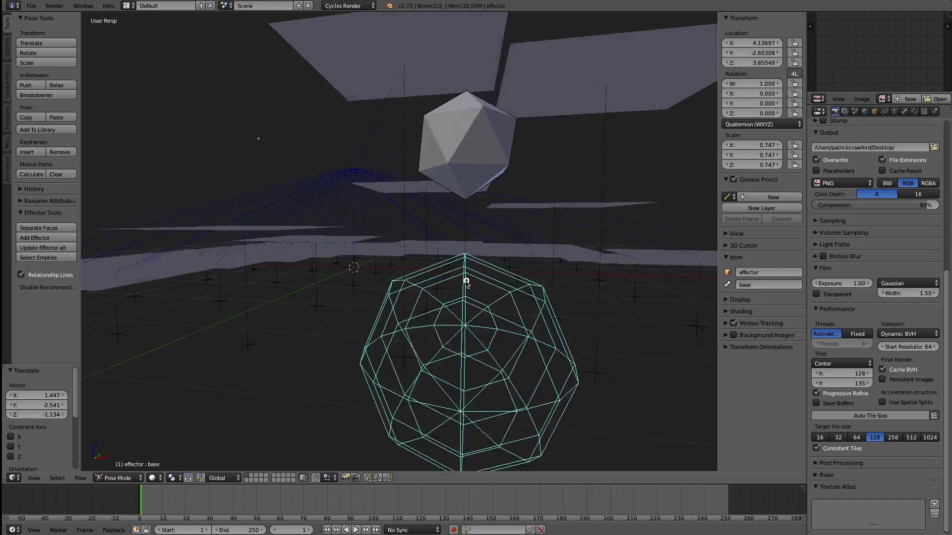
{"action": "left_click", "coordinate": [426, 299]}
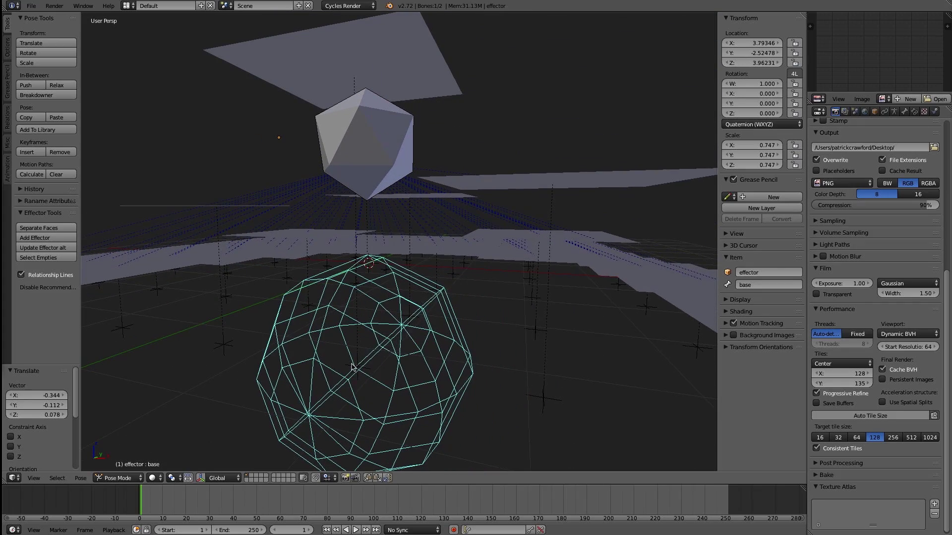
Select the inner control bone and clear its pose transforms, including location and rotation
{"action": "scroll", "coordinate": [352, 366], "scroll_direction": "down", "scroll_amount": 3}
{"action": "middle_click_drag", "start_coordinate": [352, 365], "coordinate": [316, 248]}
{"action": "right_click", "coordinate": [403, 254]}
{"action": "middle_click_drag", "start_coordinate": [402, 254], "coordinate": [323, 240]}
{"action": "key", "text": "r"}
{"action": "right_click", "coordinate": [364, 272]}
{"action": "right_click", "coordinate": [358, 280]}
{"action": "right_click", "coordinate": [344, 192]}
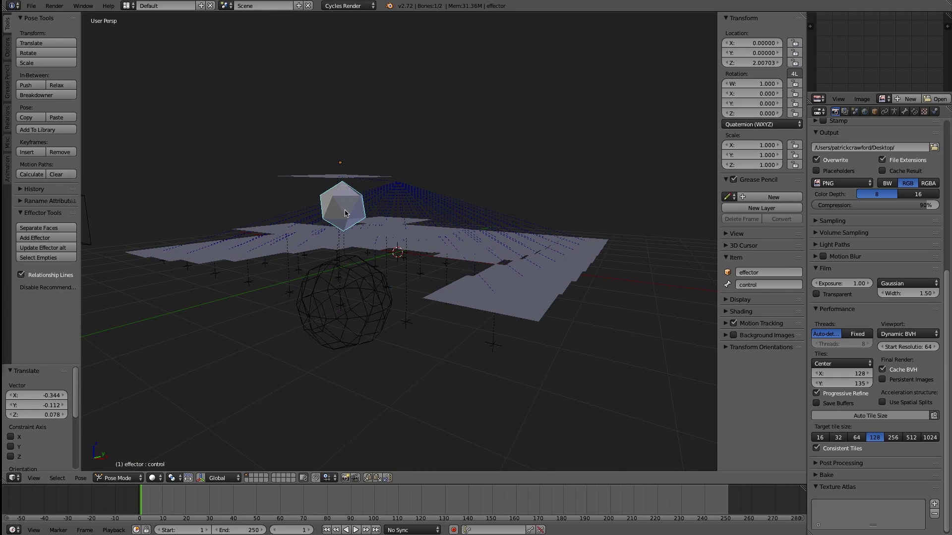
{"action": "key", "text": "alt+g"}
{"action": "key", "text": "alt+r"}
Switch the rig from Pose Mode to Object Mode and select all the effector empties
{"action": "right_click", "coordinate": [341, 343]}
{"action": "middle_click_drag", "start_coordinate": [341, 343], "coordinate": [238, 374]}
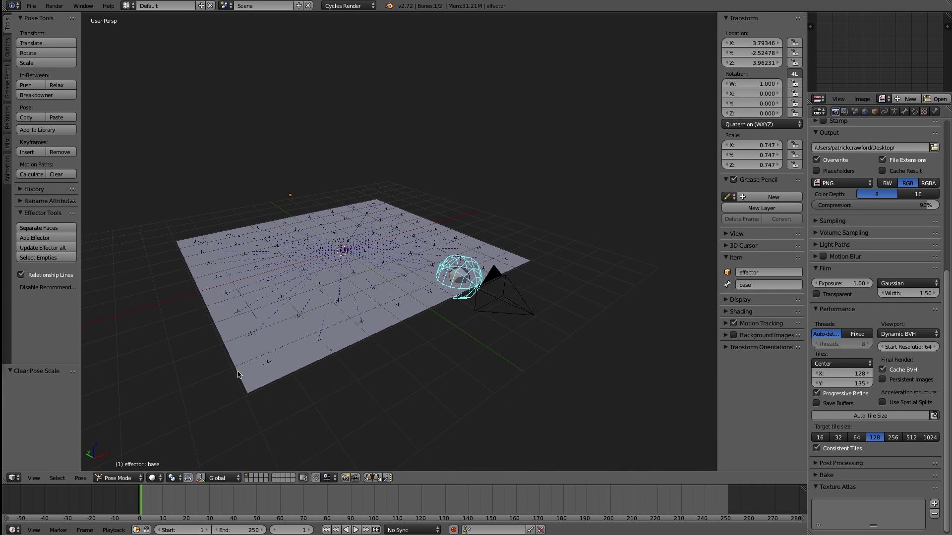
{"action": "left_click", "coordinate": [45, 258]}
{"action": "key", "text": "ctrl+Tab"}
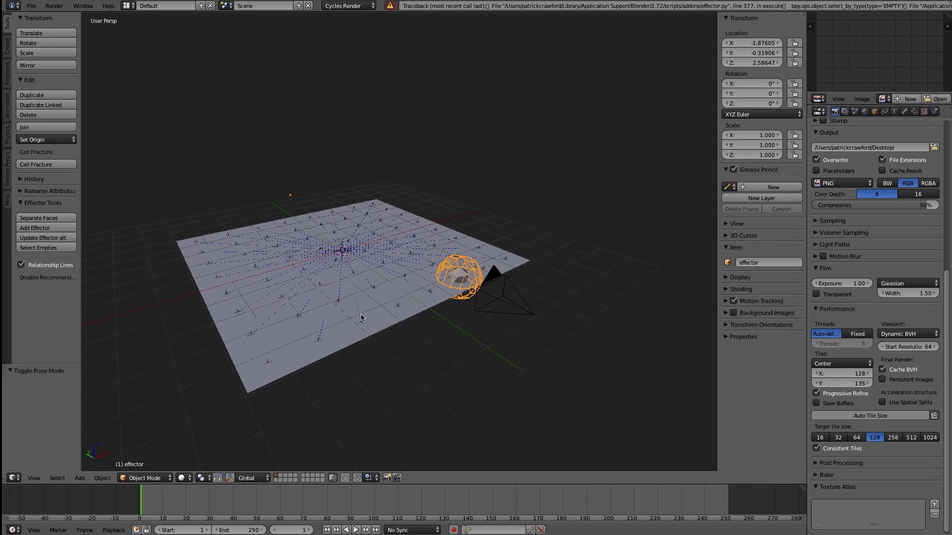
{"action": "right_click", "coordinate": [335, 328]}
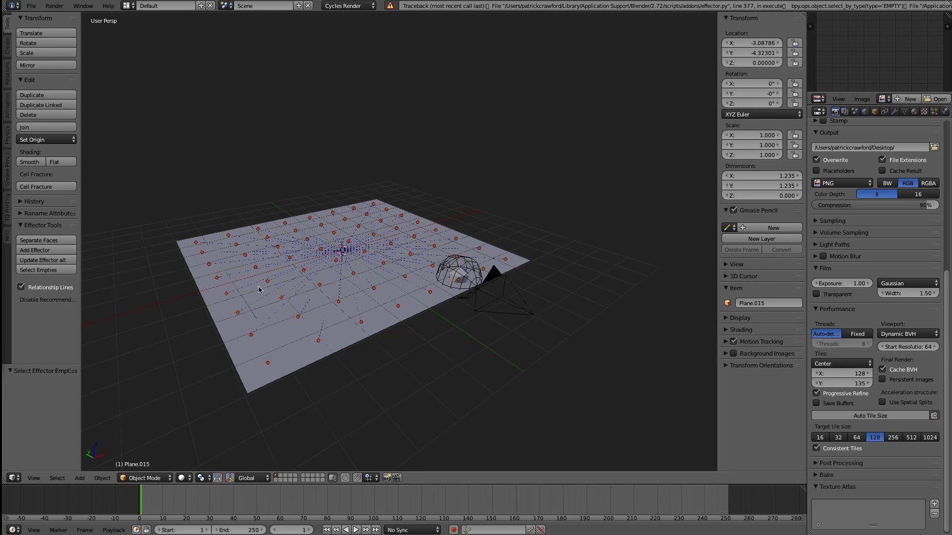
Select only the face object at the plane's near corner and add a Solidify modifier with thickness 0.7360
{"action": "key", "text": "a"}
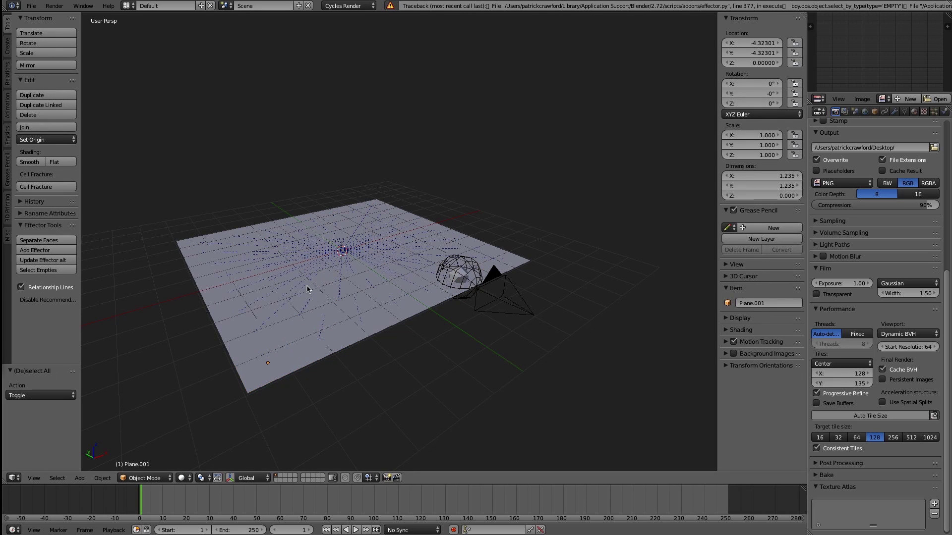
{"action": "key", "text": "a"}
{"action": "right_click", "coordinate": [271, 364]}
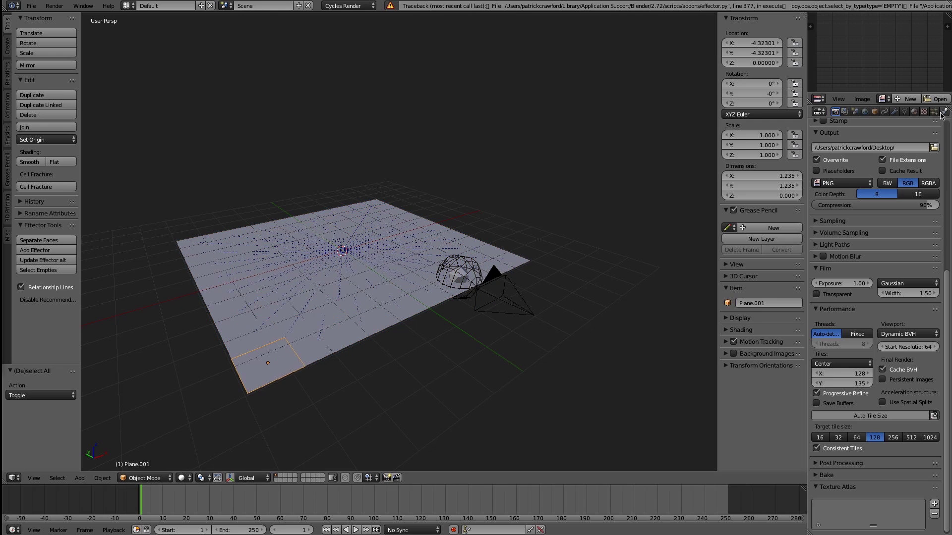
{"action": "left_click", "coordinate": [895, 112]}
{"action": "left_click", "coordinate": [843, 145]}
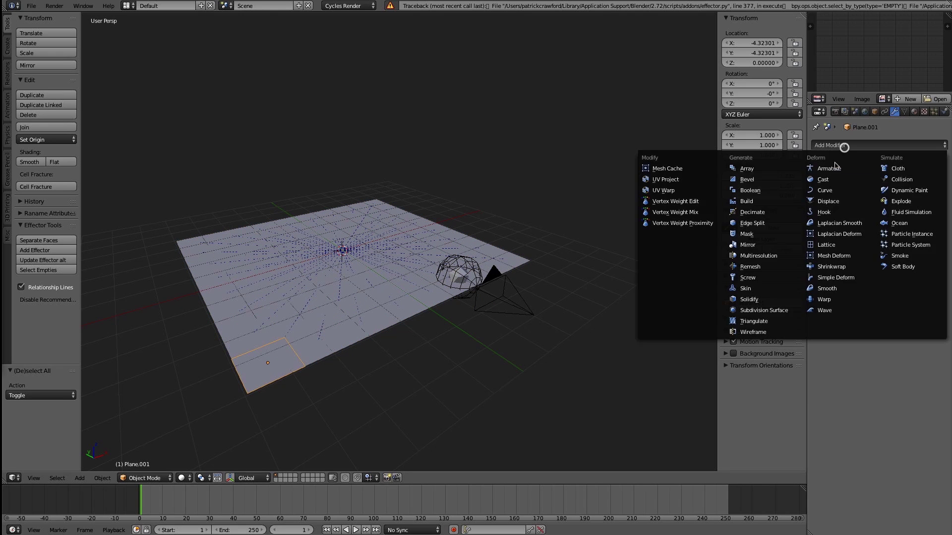
{"action": "left_click", "coordinate": [746, 300]}
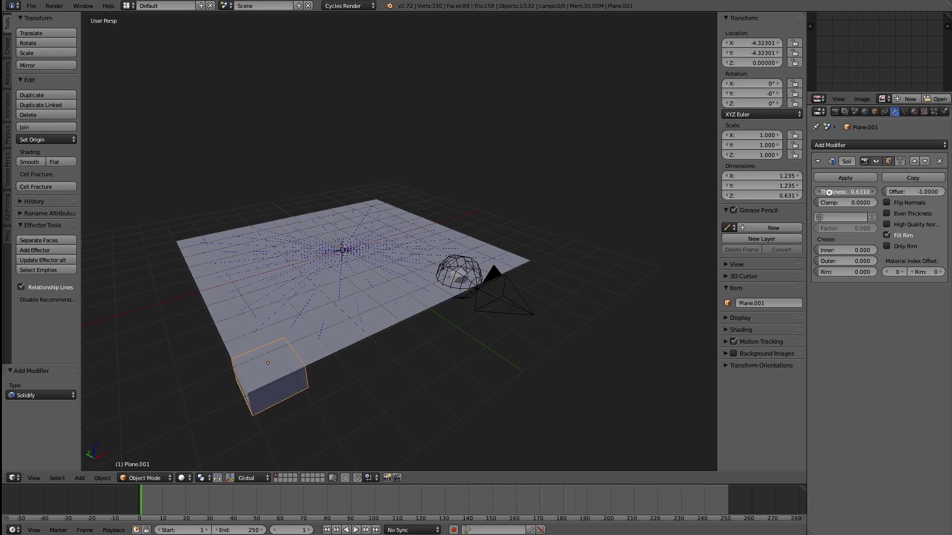
Select all objects, link the corner face's modifiers to them, and clear the selection
{"action": "key", "text": "a"}
{"action": "key", "text": "ctrl+l"}
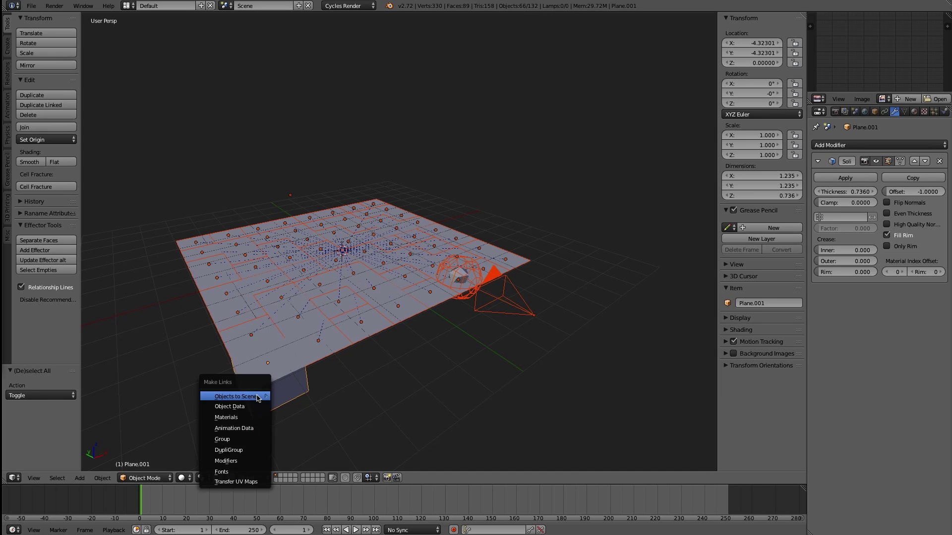
{"action": "left_click", "coordinate": [243, 461]}
{"action": "key", "text": "a"}
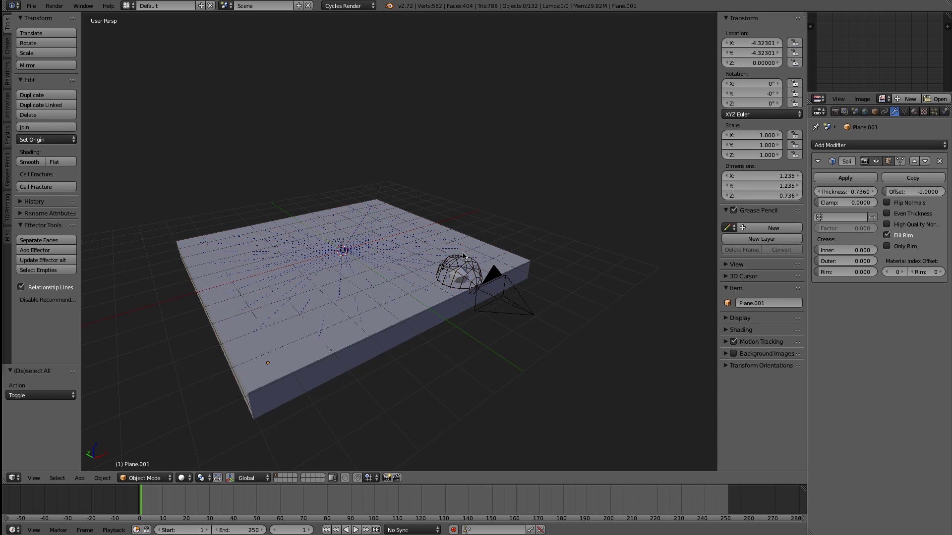
Put the effector rig in Pose Mode and move its base bone over the slab to about X 1.99, Y -1.49, Z 0.47
{"action": "right_click", "coordinate": [463, 256]}
{"action": "middle_click_drag", "start_coordinate": [463, 256], "coordinate": [410, 274]}
{"action": "key", "text": "ctrl+Tab"}
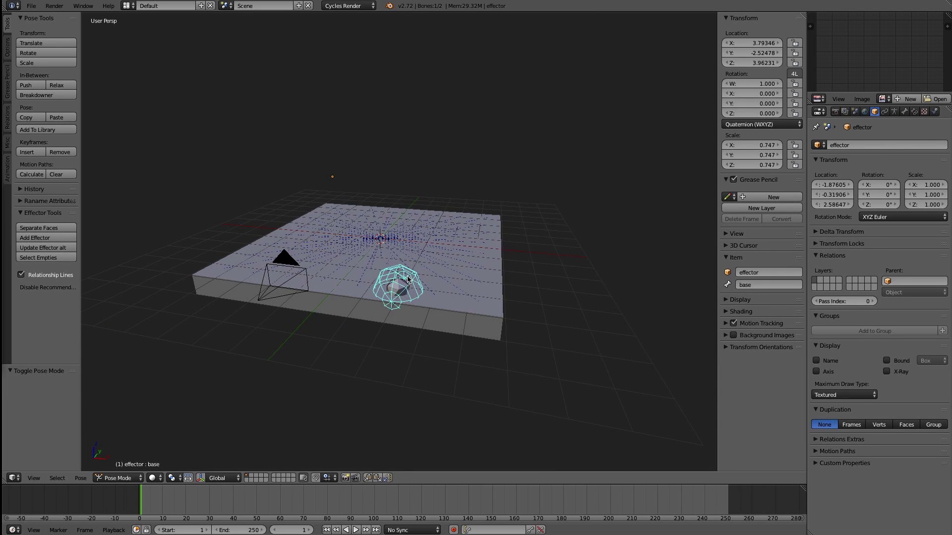
{"action": "scroll", "coordinate": [404, 298], "scroll_direction": "up", "scroll_amount": 2}
{"action": "key", "text": "g"}
{"action": "key", "text": "z"}
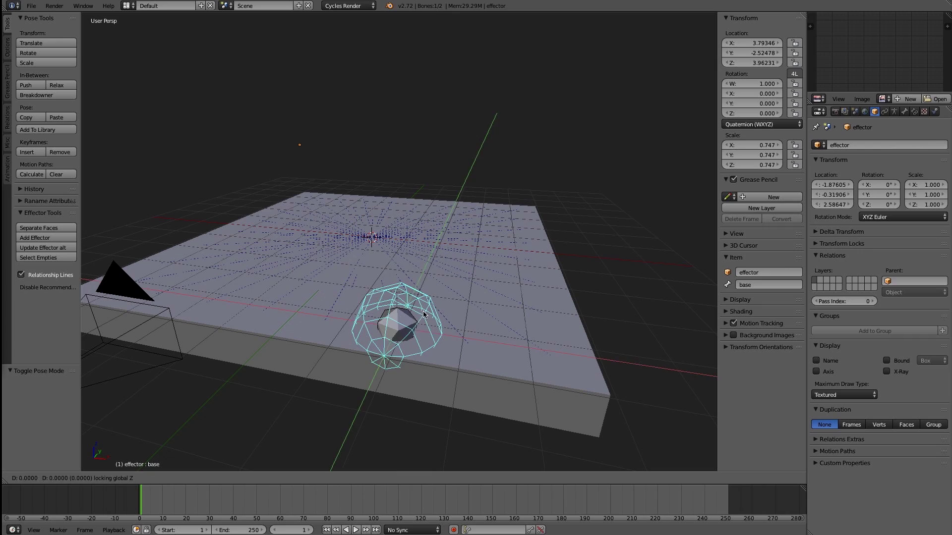
{"action": "left_click", "coordinate": [388, 194]}
Select the control bone and move it freely by about X -0.988, Y 1.114, Z 0.855
{"action": "right_click", "coordinate": [359, 213]}
{"action": "middle_click_drag", "start_coordinate": [360, 205], "coordinate": [420, 225]}
{"action": "key", "text": "g"}
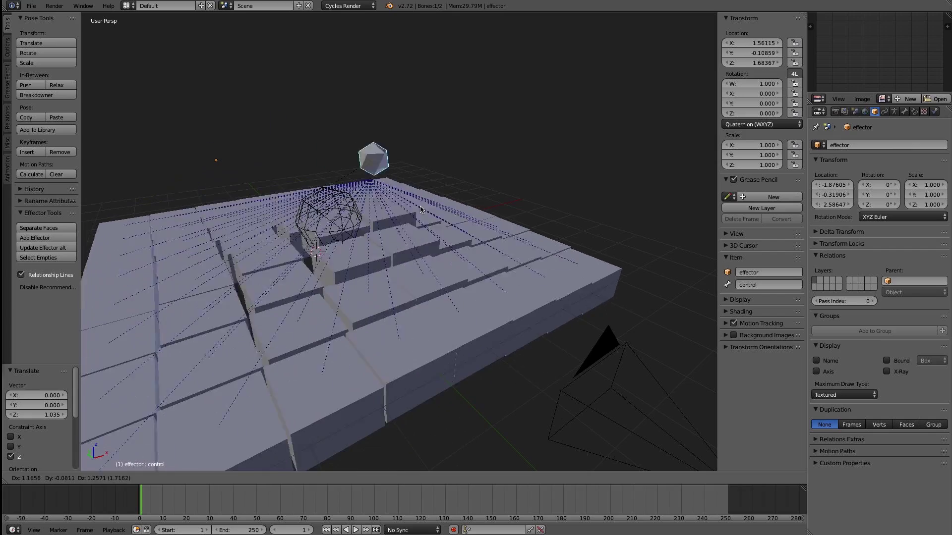
{"action": "left_click", "coordinate": [356, 227]}
Clear the control bone's location and rotation, and trackball-rotate it by about -33.2° and -55.6°
{"action": "right_click", "coordinate": [356, 227]}
{"action": "middle_click_drag", "start_coordinate": [357, 227], "coordinate": [418, 227]}
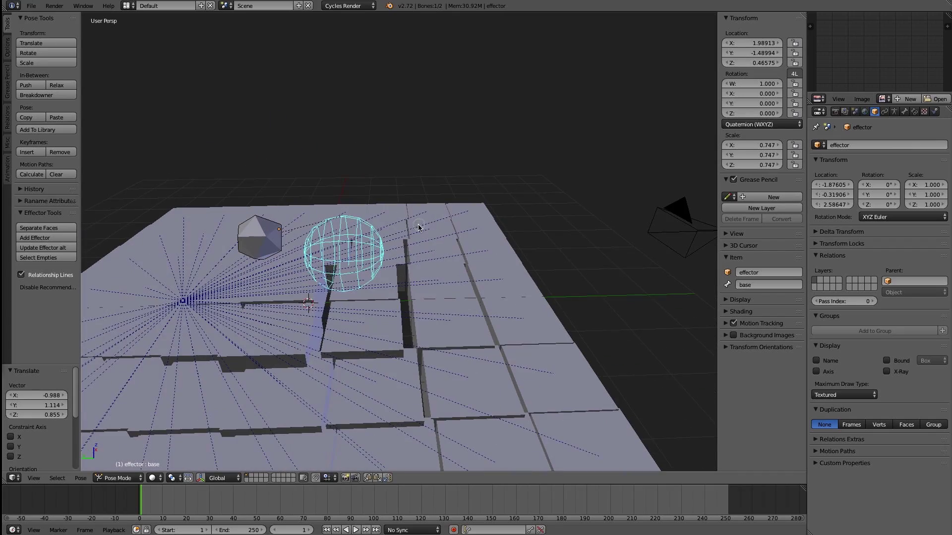
{"action": "scroll", "coordinate": [419, 225], "scroll_direction": "down", "scroll_amount": 3}
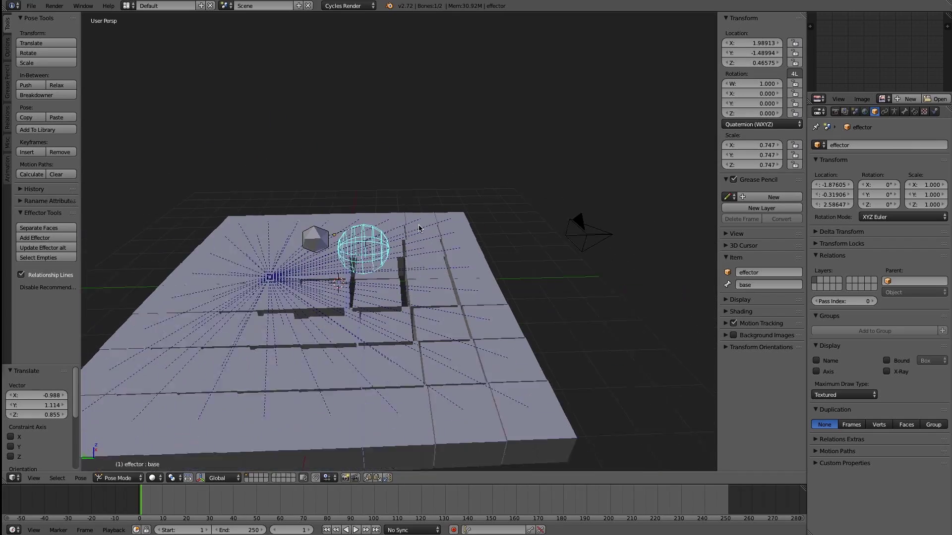
{"action": "right_click", "coordinate": [320, 242]}
{"action": "key", "text": "alt+g"}
{"action": "key", "text": "alt+r"}
{"action": "key", "text": "r"}
{"action": "key", "text": "r"}
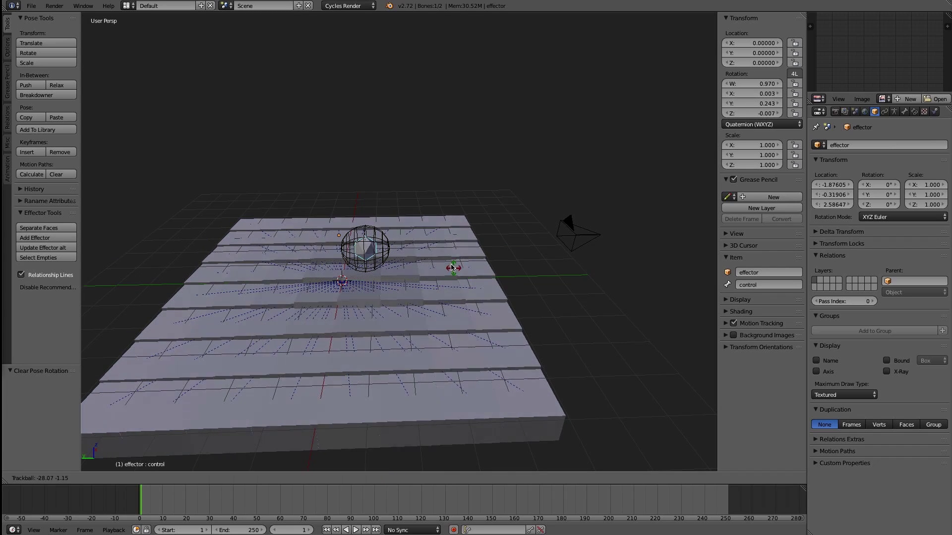
{"action": "left_click", "coordinate": [407, 265]}
Select the base bone and move it horizontally across the rotated blocks with global Z locked
{"action": "right_click", "coordinate": [381, 234]}
{"action": "middle_click_drag", "start_coordinate": [381, 234], "coordinate": [425, 248]}
{"action": "key", "text": "g"}
{"action": "key", "text": "shift+z"}
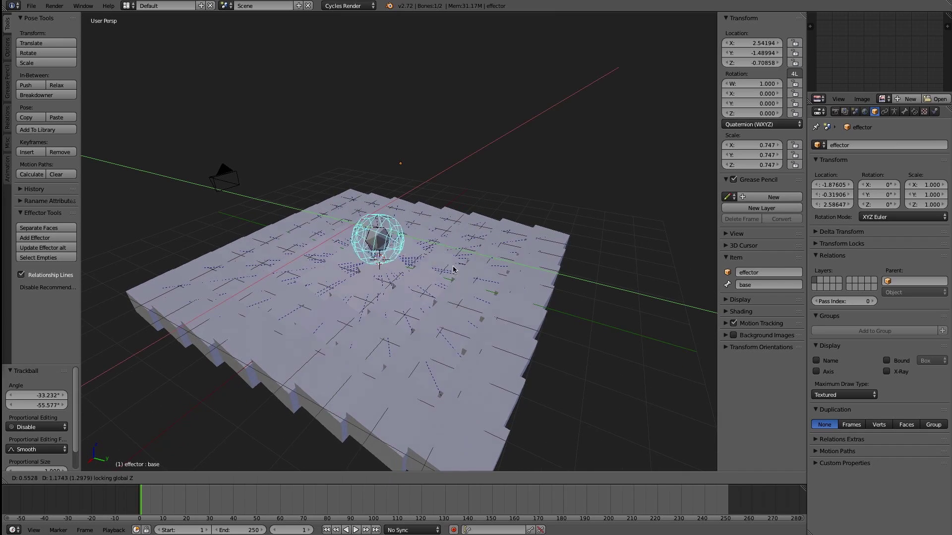
{"action": "left_click", "coordinate": [454, 317]}
Return to Object Mode and enable Matcap viewport shading with the dark gold matcap
{"action": "key", "text": "ctrl+Tab"}
{"action": "key", "text": "a"}
{"action": "right_click", "coordinate": [549, 303]}
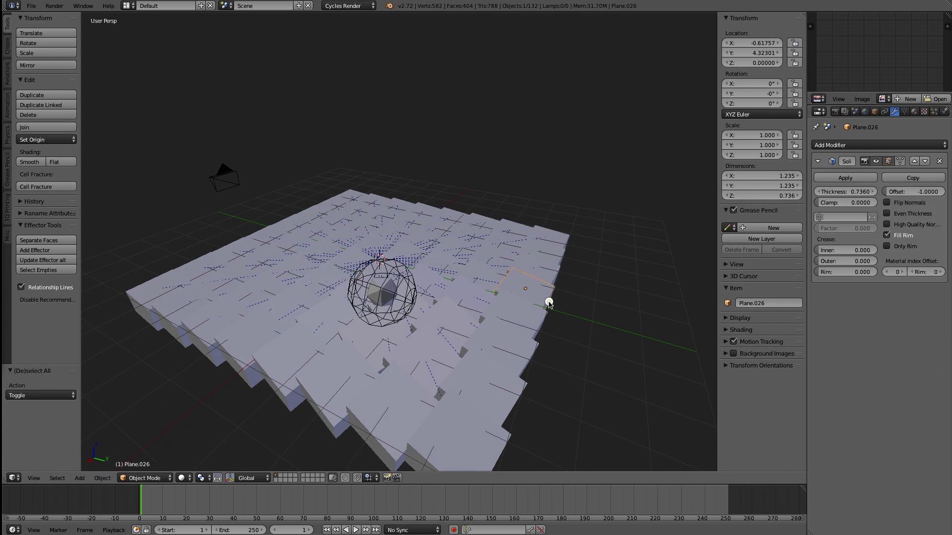
{"action": "key", "text": "a"}
{"action": "key", "text": "a"}
{"action": "left_click", "coordinate": [740, 329]}
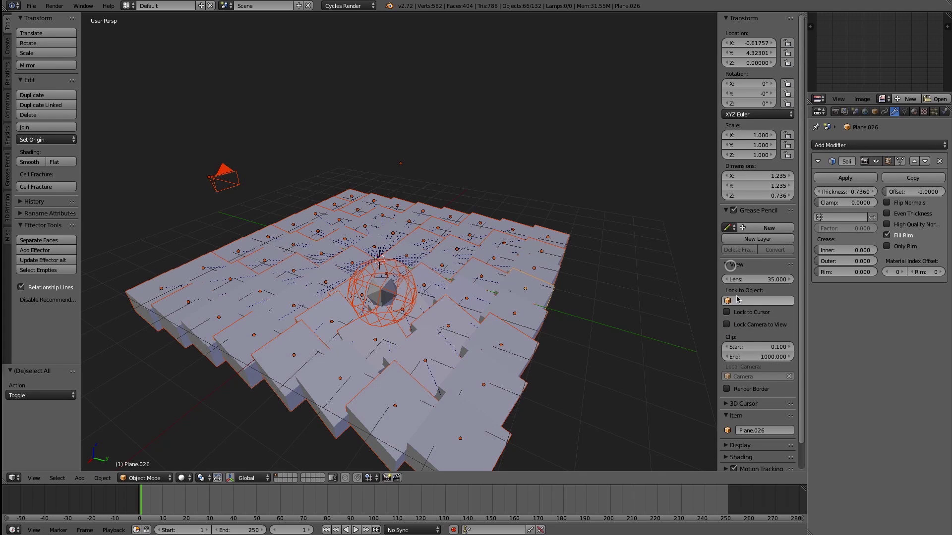
{"action": "left_click", "coordinate": [727, 355]}
{"action": "left_click", "coordinate": [750, 384]}
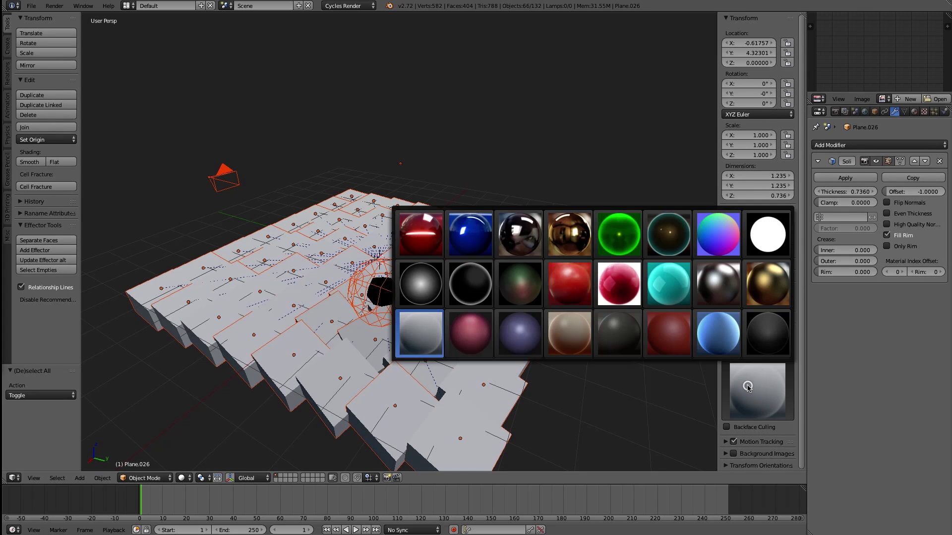
{"action": "left_click", "coordinate": [773, 283]}
Move the effector's base bone by about X -4.563, Y -1.842 in Pose Mode, with global Z locked
{"action": "middle_click_drag", "start_coordinate": [453, 314], "coordinate": [484, 241]}
{"action": "right_click", "coordinate": [495, 249]}
{"action": "key", "text": "g"}
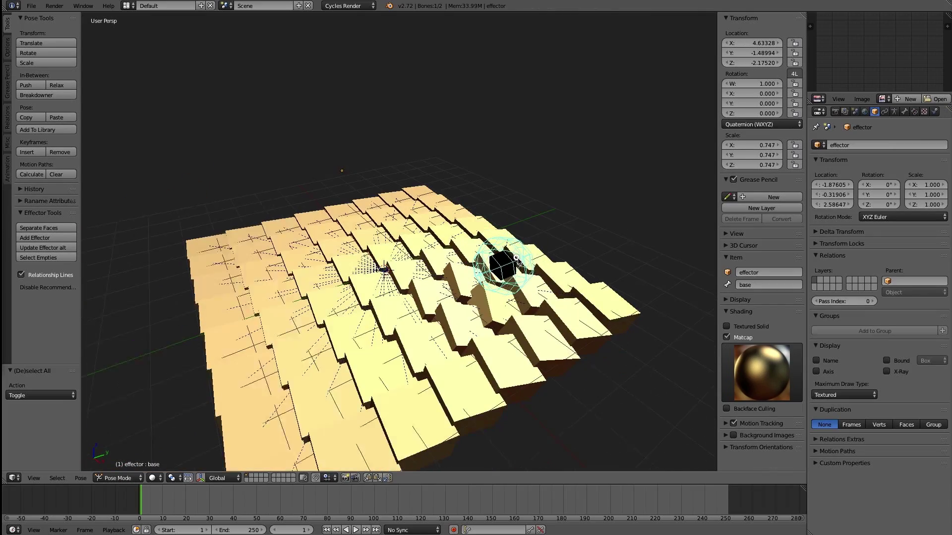
{"action": "key", "text": "shift+z"}
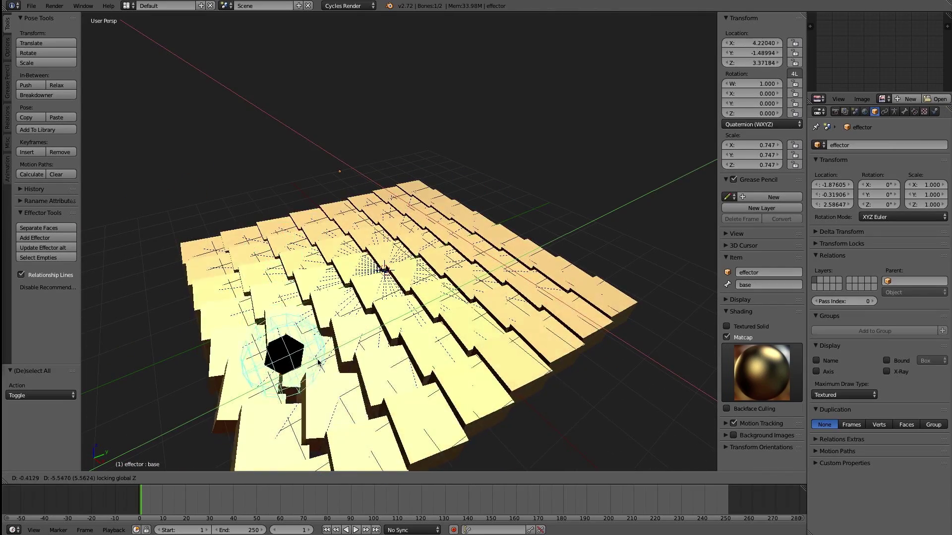
{"action": "left_click", "coordinate": [361, 226]}
Clear the control bone's rotation, and delete all objects in the scene from Object Mode
{"action": "right_click", "coordinate": [356, 217]}
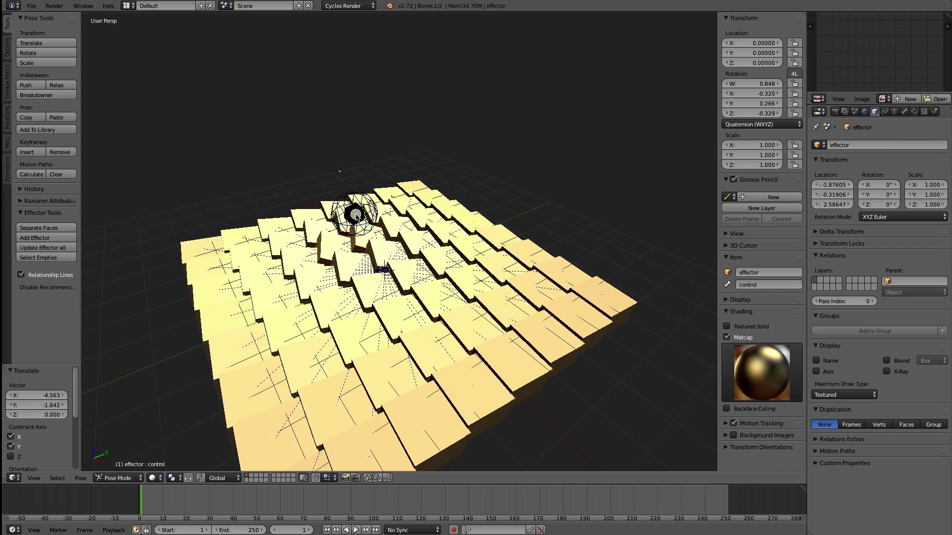
{"action": "key", "text": "ctrl+Tab"}
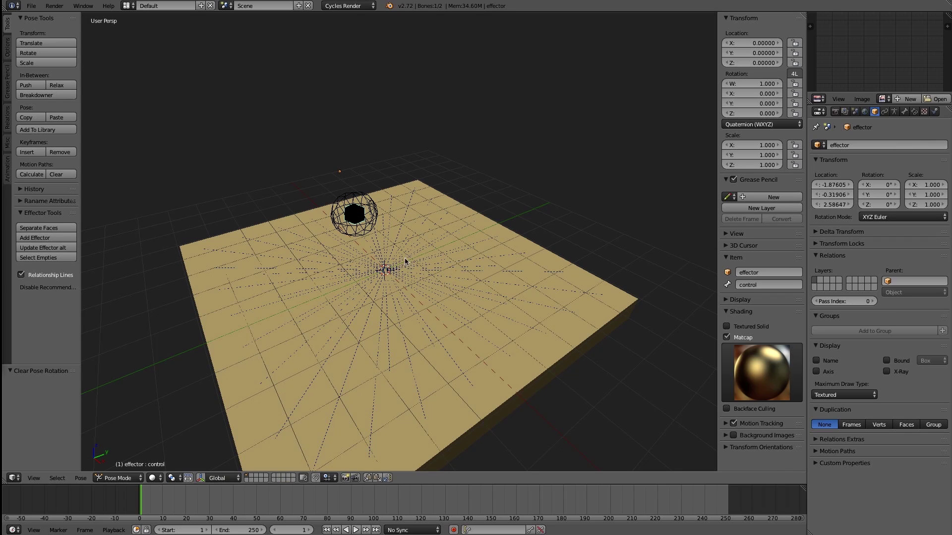
{"action": "key", "text": "a"}
{"action": "key", "text": "a"}
{"action": "key", "text": "Delete"}
Add an ico sphere with 2 subdivisions and size 1.000 at the origin
{"action": "key", "text": "shift+a"}
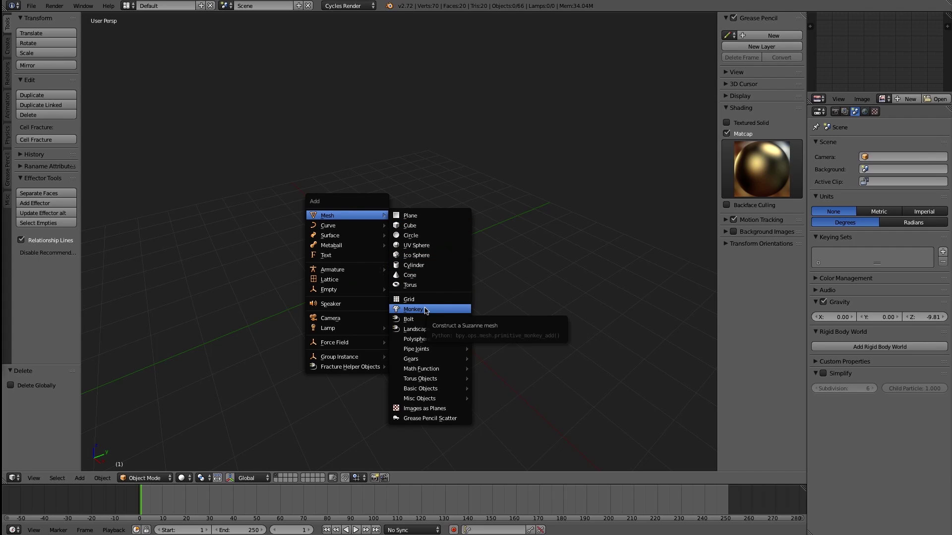
{"action": "left_click", "coordinate": [415, 256]}
{"action": "middle_click_drag", "start_coordinate": [425, 319], "coordinate": [453, 244]}
{"action": "scroll", "coordinate": [451, 247], "scroll_direction": "up", "scroll_amount": 2}
{"action": "scroll", "coordinate": [411, 273], "scroll_direction": "up", "scroll_amount": 1}
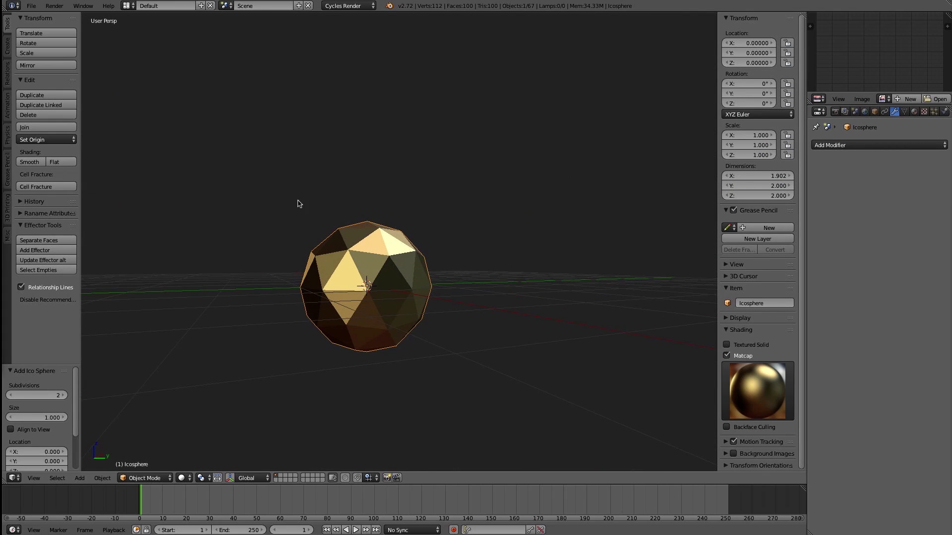
Separate the ico sphere's faces into objects and add an effector, selecting its rig in wireframe view
{"action": "left_click", "coordinate": [41, 241]}
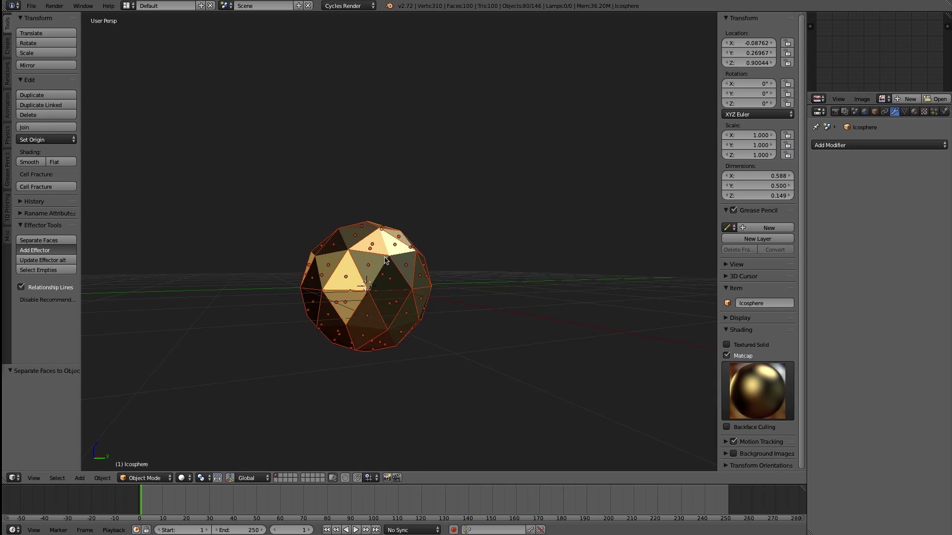
{"action": "middle_click_drag", "start_coordinate": [449, 213], "coordinate": [441, 212]}
{"action": "key", "text": "z"}
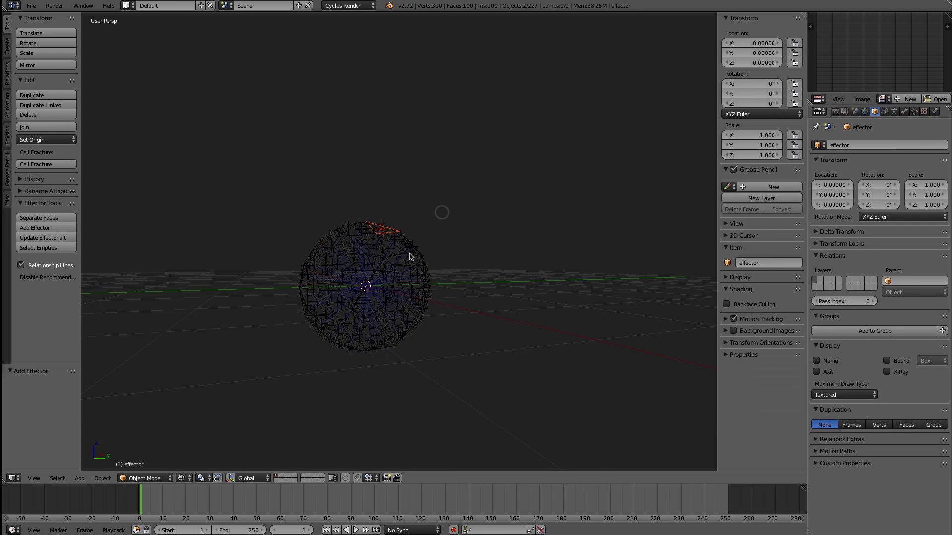
{"action": "right_click", "coordinate": [382, 276]}
{"action": "right_click", "coordinate": [382, 280]}
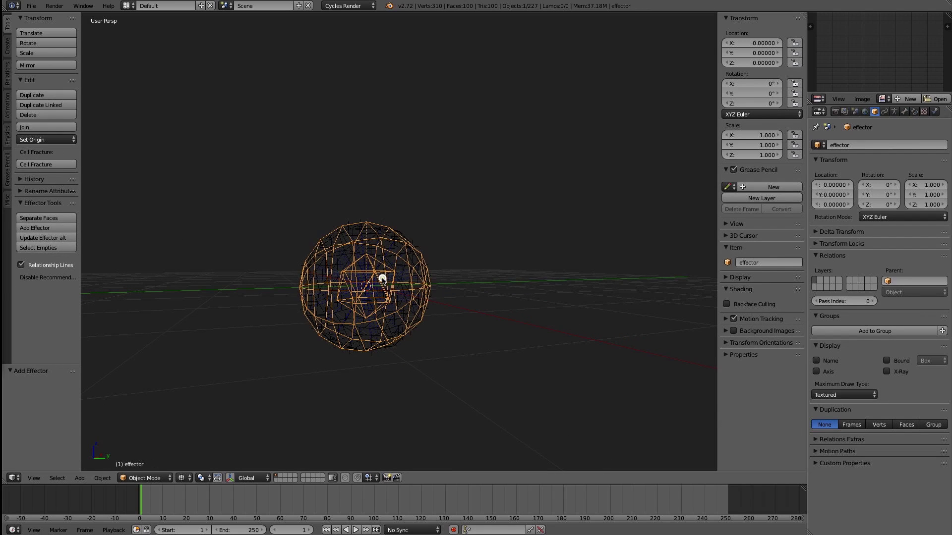
Move the effector's base bone in Pose Mode by about X 0.660, Y 1.487, Z 1.192 and restore solid shading
{"action": "key", "text": "ctrl+Tab"}
{"action": "right_click", "coordinate": [422, 264]}
{"action": "key", "text": "g"}
{"action": "left_click", "coordinate": [524, 187]}
{"action": "key", "text": "z"}
Select the effector's control bone and scale it to about 0.209
{"action": "right_click", "coordinate": [485, 200]}
{"action": "middle_click_drag", "start_coordinate": [434, 231], "coordinate": [527, 263]}
{"action": "key", "text": "s"}
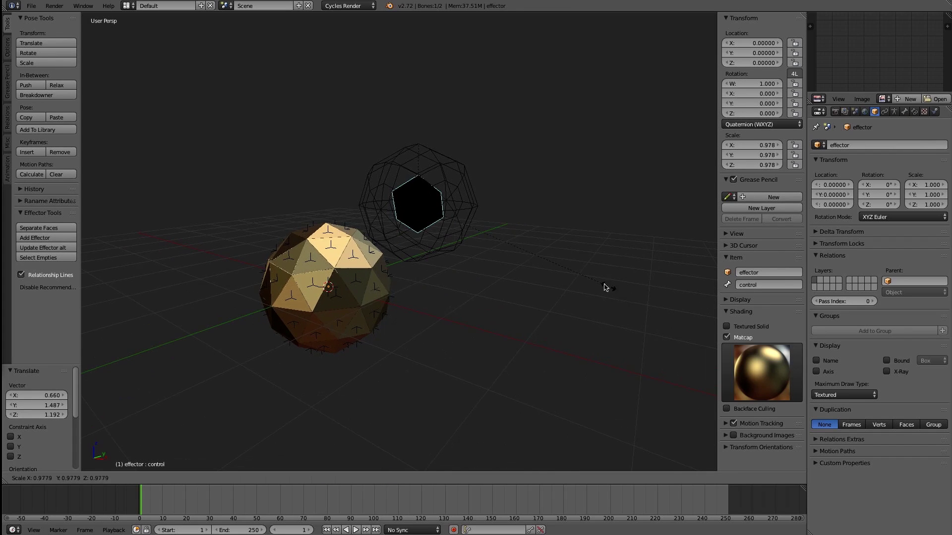
{"action": "left_click", "coordinate": [451, 229]}
Move the base bone around and away from the sphere to about X 3.591, Y 0.832, Z -1.242
{"action": "right_click", "coordinate": [440, 223]}
{"action": "scroll", "coordinate": [440, 223], "scroll_direction": "up", "scroll_amount": 2}
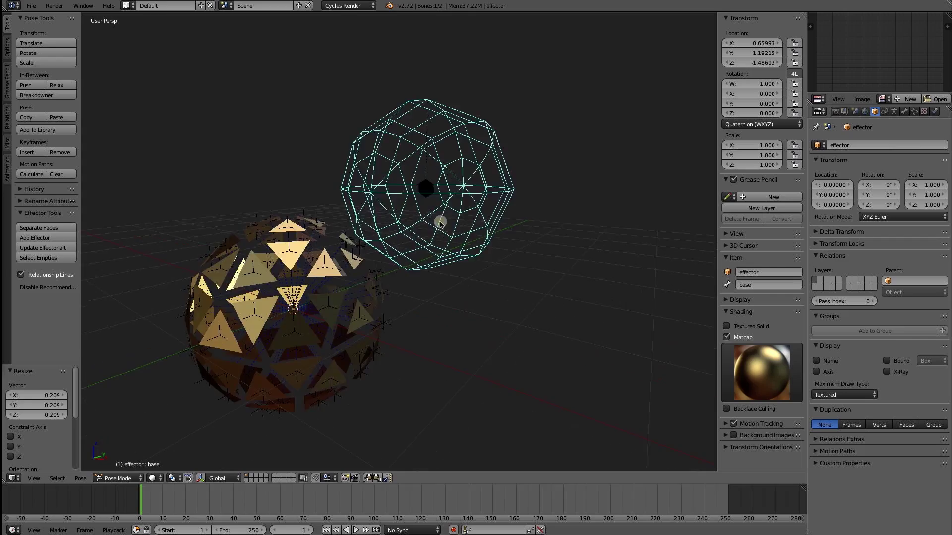
{"action": "middle_click_drag", "start_coordinate": [425, 229], "coordinate": [403, 222]}
{"action": "key", "text": "g"}
{"action": "right_click_drag", "start_coordinate": [532, 223], "coordinate": [460, 257]}
{"action": "middle_click_drag", "start_coordinate": [460, 257], "coordinate": [474, 278]}
{"action": "right_click_drag", "start_coordinate": [474, 278], "coordinate": [653, 274]}
{"action": "middle_click_drag", "start_coordinate": [560, 274], "coordinate": [485, 275]}
{"action": "scroll", "coordinate": [485, 275], "scroll_direction": "down", "scroll_amount": 2}
Move the base bone closer to about X 2.077, Y 0.205, Z -0.536 and scale it to about 0.238
{"action": "key", "text": "g"}
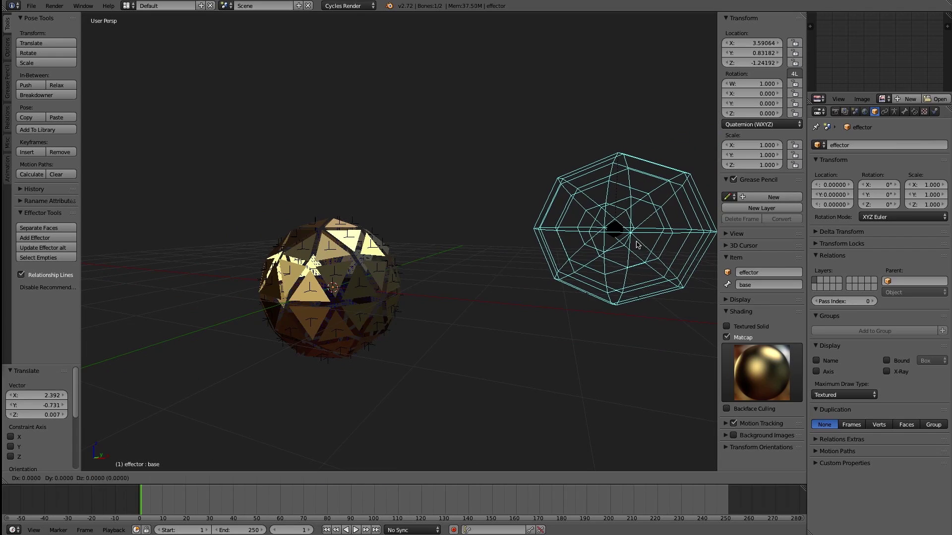
{"action": "left_click", "coordinate": [512, 290]}
{"action": "key", "text": "s"}
{"action": "left_click", "coordinate": [517, 295]}
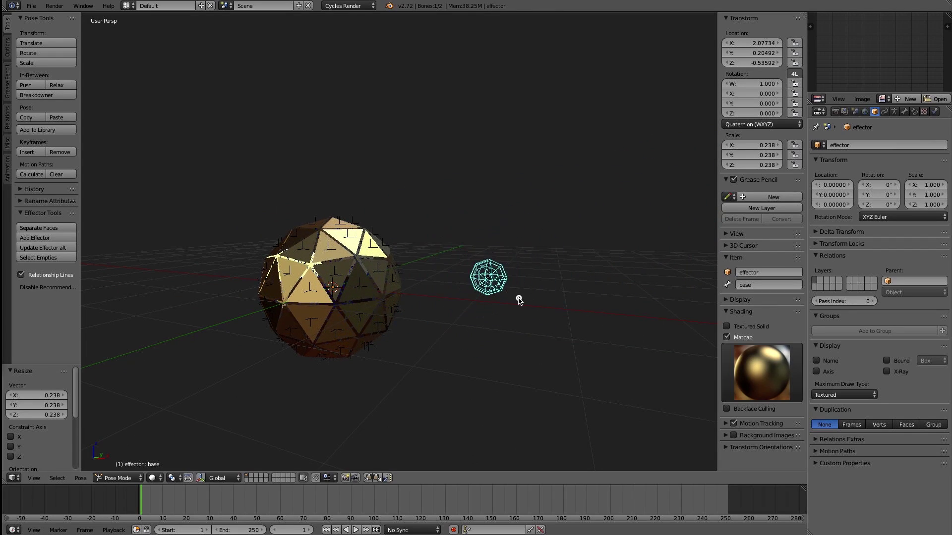
Move the shrunken base bone over the sphere's faces and place it about X 0.074, Y 0.074, Z 0.546 from its starting position
{"action": "scroll", "coordinate": [532, 296], "scroll_direction": "up", "scroll_amount": 2}
{"action": "key", "text": "g"}
{"action": "right_click_drag", "start_coordinate": [422, 300], "coordinate": [474, 261]}
{"action": "left_click", "coordinate": [570, 224]}
{"action": "mouse_move", "coordinate": [536, 226]}
{"action": "middle_mouse_down"}
{"action": "mouse_move", "coordinate": [482, 231]}
{"action": "mouse_move", "coordinate": [530, 242]}
{"action": "middle_mouse_up"}
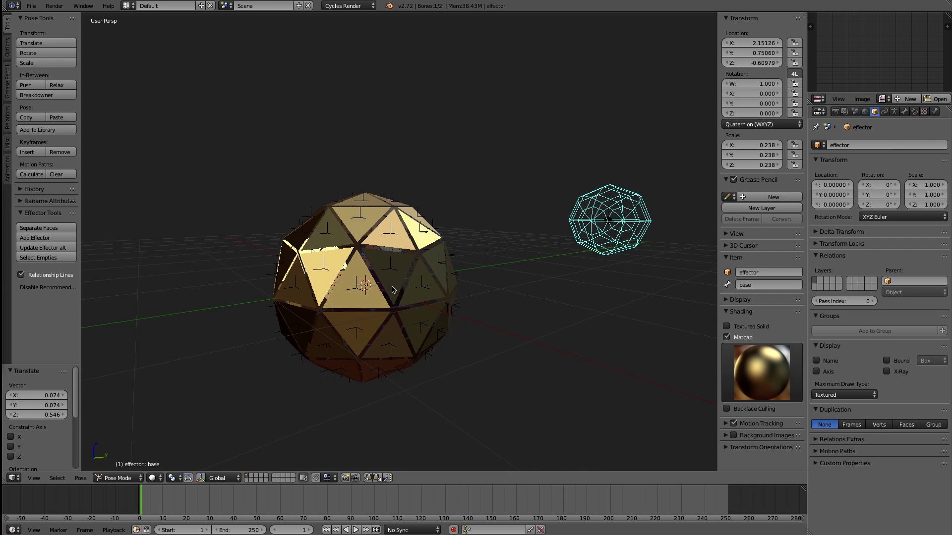
Clear both bones' location and scale, and move the whole effector in Object Mode by about X 1.348, Y 2.004, Z 1.069
{"action": "key", "text": "alt+g"}
{"action": "key", "text": "alt+s"}
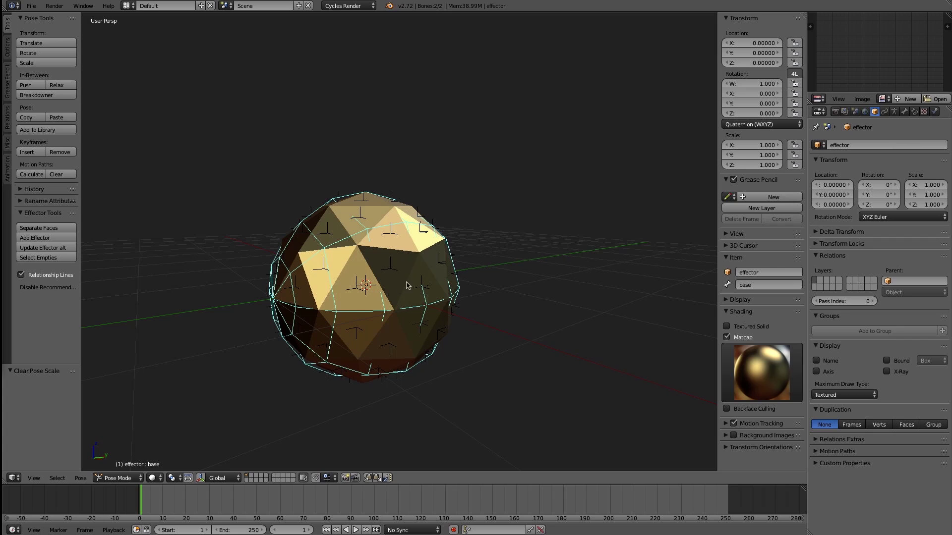
{"action": "key", "text": "ctrl+Tab"}
{"action": "key", "text": "g"}
{"action": "left_click", "coordinate": [673, 154]}
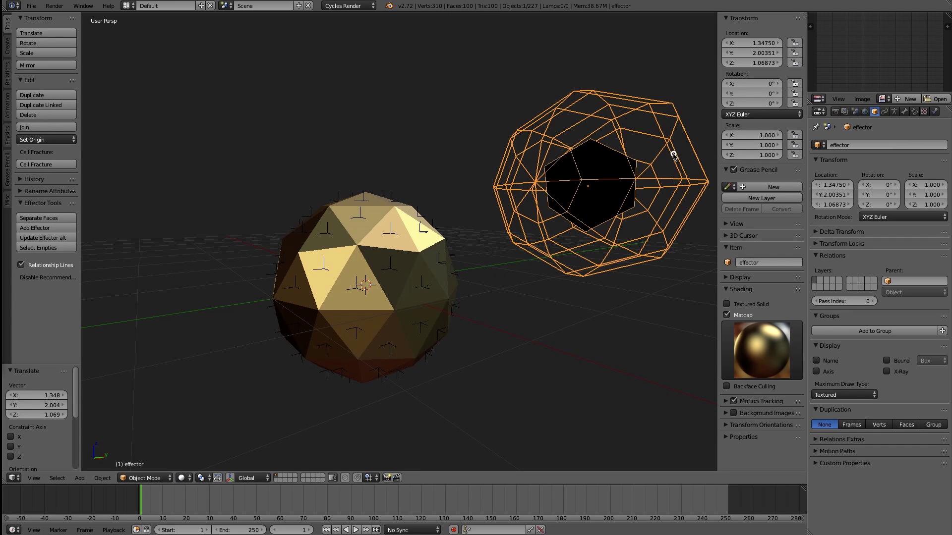
Select one triangular face object on the sphere and subdivide its mesh twice in Edit Mode
{"action": "right_click", "coordinate": [379, 283]}
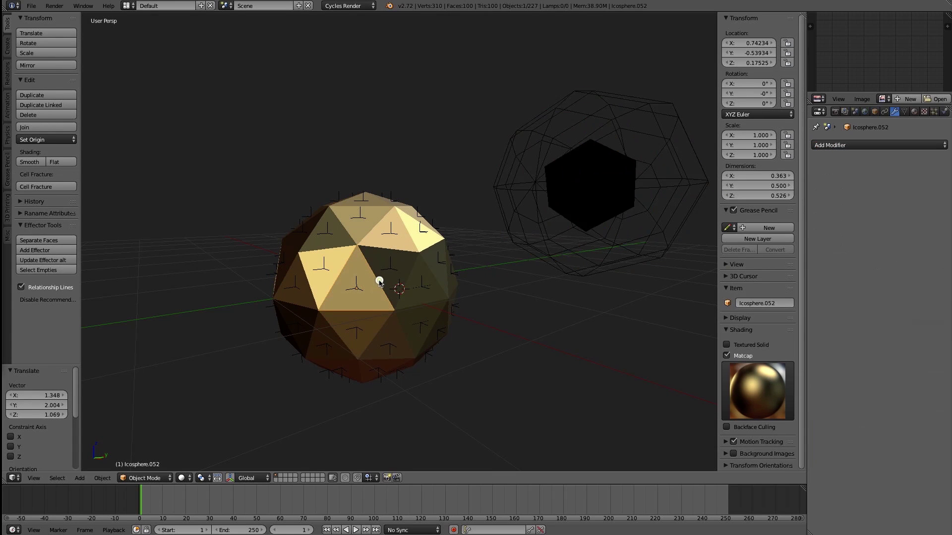
{"action": "scroll", "coordinate": [382, 284], "scroll_direction": "up", "scroll_amount": 2}
{"action": "middle_click_drag", "start_coordinate": [341, 286], "coordinate": [370, 282]}
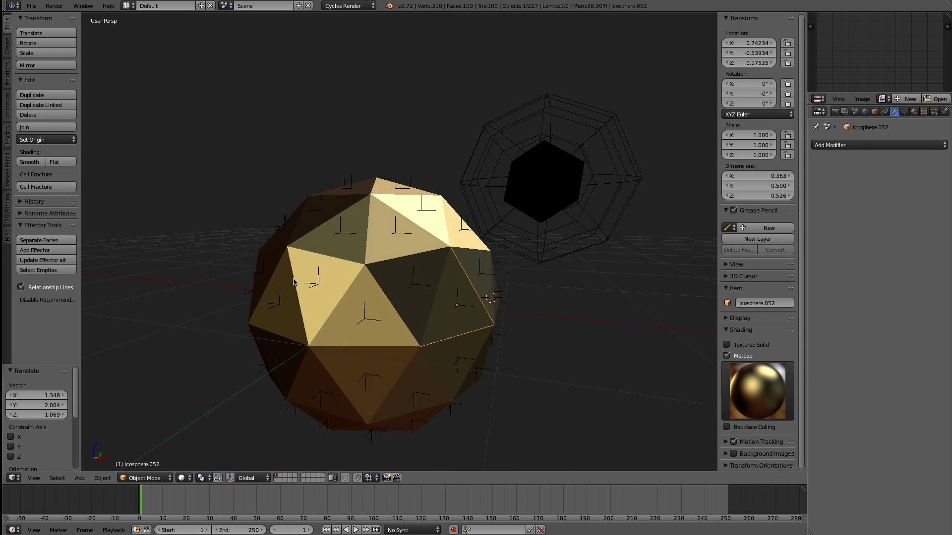
{"action": "key", "text": "Tab"}
{"action": "key", "text": "a"}
{"action": "key", "text": "w"}
{"action": "key", "text": "Escape"}
{"action": "key", "text": "w"}
{"action": "key", "text": "Escape"}
{"action": "key", "text": "Tab"}
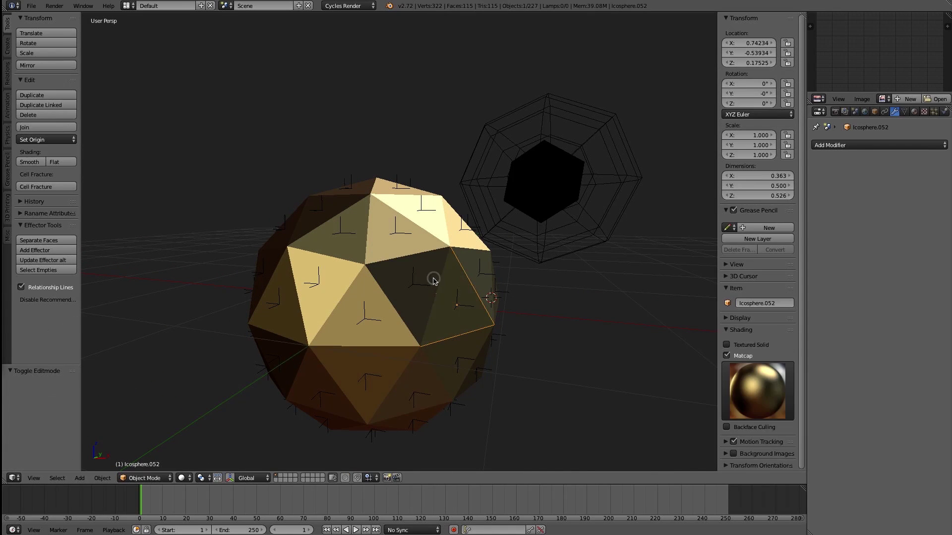
Separate the subdivided triangle's faces, add a second effector and move it by about X 1.649, Y 0.594, Z 0.349
{"action": "left_click", "coordinate": [33, 241]}
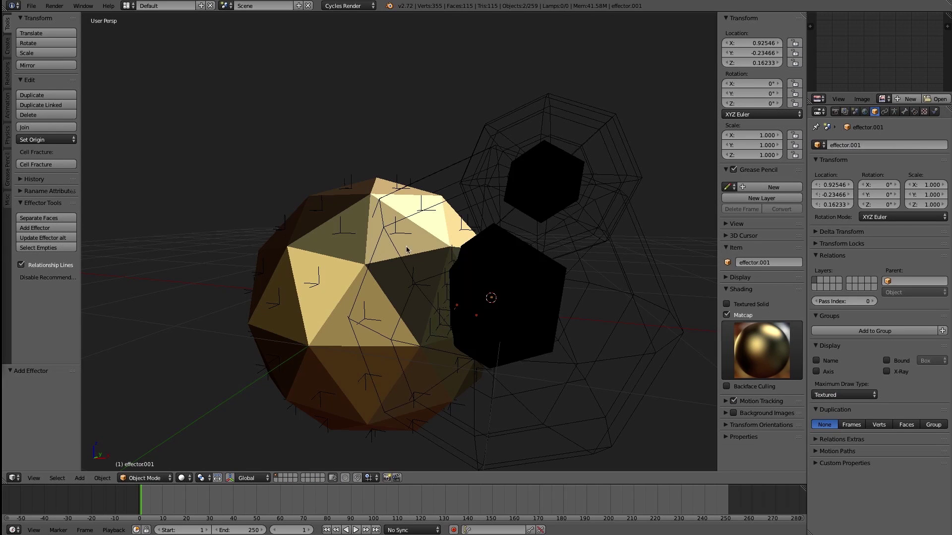
{"action": "scroll", "coordinate": [476, 255], "scroll_direction": "down", "scroll_amount": 2}
{"action": "right_click", "coordinate": [539, 275]}
{"action": "right_click_drag", "start_coordinate": [539, 276], "coordinate": [668, 249]}
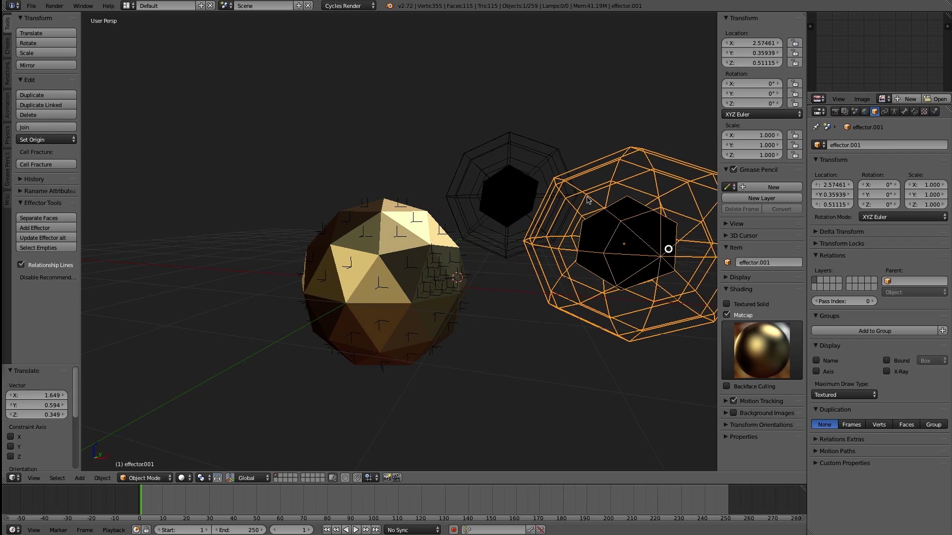
Raise the first effector's control bone along Z in Pose Mode, and move its base bone by about X -0.102, Y -0.046, Z -0.110
{"action": "right_click", "coordinate": [511, 148]}
{"action": "middle_click_drag", "start_coordinate": [553, 176], "coordinate": [489, 176], "text": "shift"}
{"action": "key", "text": "ctrl+Tab"}
{"action": "right_click", "coordinate": [511, 170]}
{"action": "right_click", "coordinate": [471, 193]}
{"action": "key", "text": "ctrl+Tab"}
{"action": "key", "text": "g"}
{"action": "key", "text": "z"}
{"action": "left_click", "coordinate": [494, 158]}
{"action": "key", "text": "g"}
{"action": "left_click", "coordinate": [481, 169]}
Put the second effector in Pose Mode and rotate its control bone by about -40.65°
{"action": "right_click", "coordinate": [561, 220]}
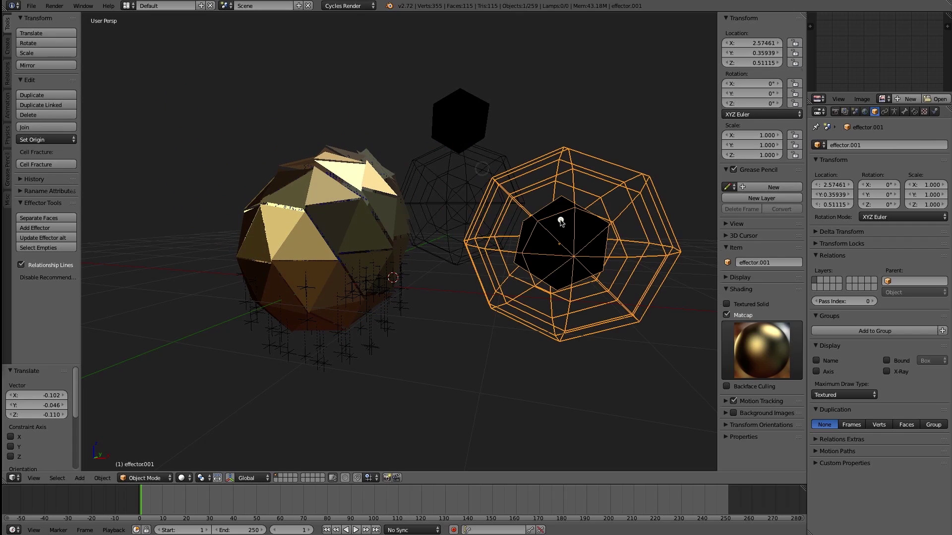
{"action": "key", "text": "ctrl+Tab"}
{"action": "right_click", "coordinate": [571, 231]}
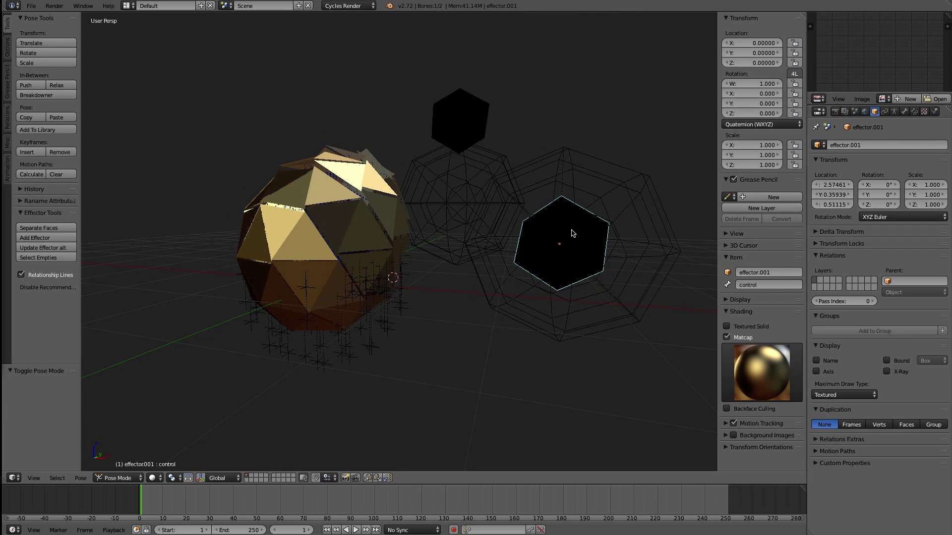
{"action": "right_click", "coordinate": [455, 163]}
{"action": "right_click", "coordinate": [585, 227]}
{"action": "key", "text": "r"}
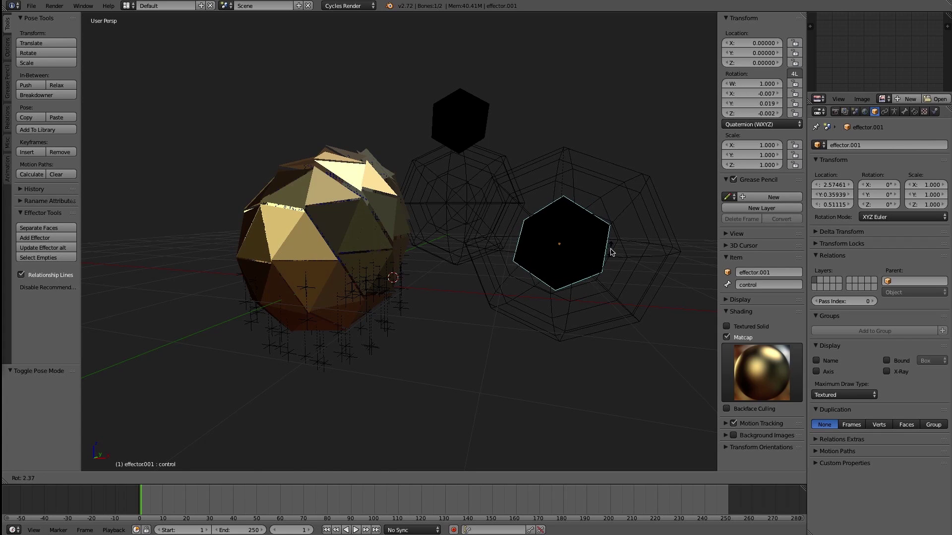
{"action": "left_click", "coordinate": [586, 224]}
Move the second effector's base bone onto the subdivided triangle at about X -1.986, Y -0.031, Z 0.675 and scale it to 0.330
{"action": "right_click", "coordinate": [642, 200]}
{"action": "key", "text": "g"}
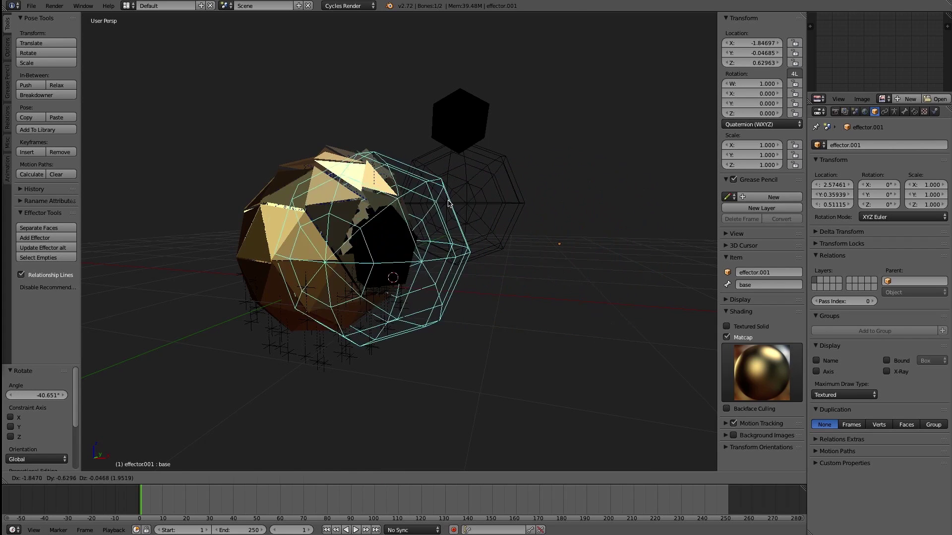
{"action": "left_click", "coordinate": [442, 195]}
{"action": "key", "text": "s"}
{"action": "left_click", "coordinate": [432, 270]}
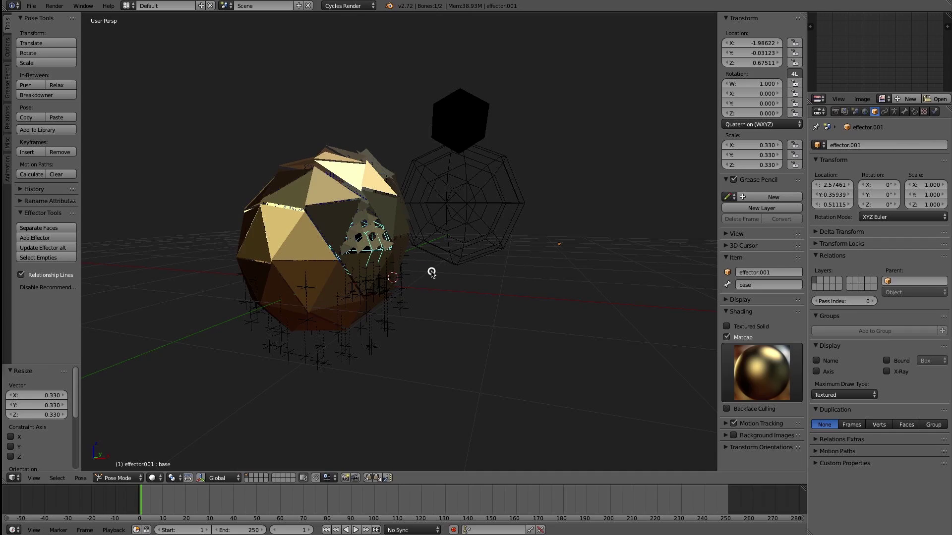
{"action": "scroll", "coordinate": [433, 272], "scroll_direction": "up", "scroll_amount": 3}
{"action": "middle_click_drag", "start_coordinate": [403, 262], "coordinate": [417, 260], "text": "shift"}
Select the first effector's base bone and move it down beside the sphere
{"action": "right_click", "coordinate": [530, 253]}
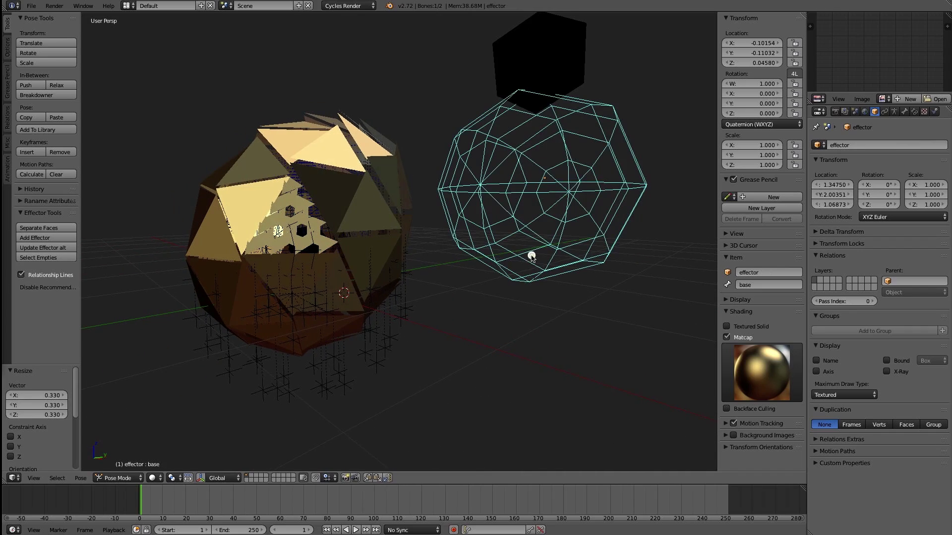
{"action": "scroll", "coordinate": [530, 253], "scroll_direction": "down", "scroll_amount": 1}
{"action": "key", "text": "g"}
{"action": "left_click", "coordinate": [469, 296]}
Move the first effector's control bone by about X -0.157, Y -0.027, Z 0.959
{"action": "right_click", "coordinate": [493, 84]}
{"action": "key", "text": "g"}
{"action": "left_click", "coordinate": [539, 115]}
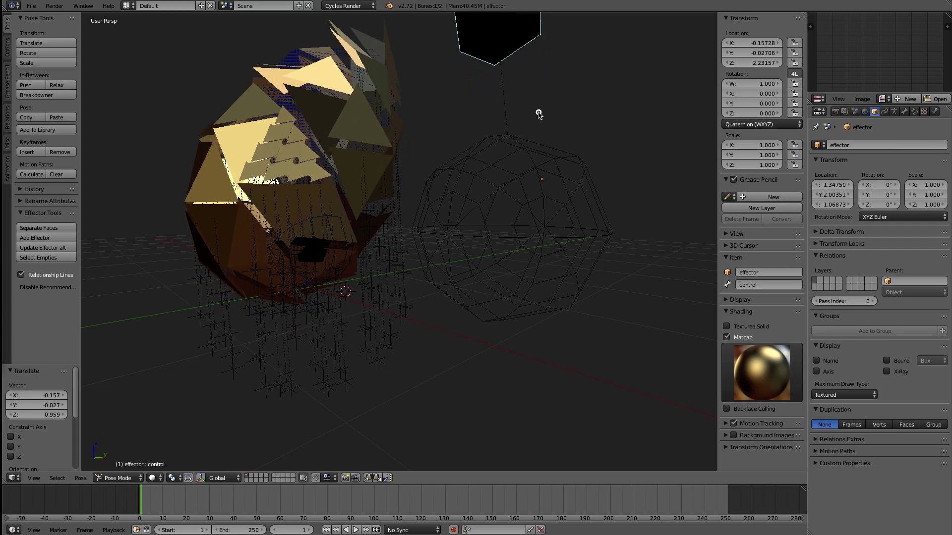
Move the first effector's base bone away and back over the sphere to about X -1.494, Y -0.476, Z 1.538
{"action": "right_click", "coordinate": [461, 255]}
{"action": "key", "text": "g"}
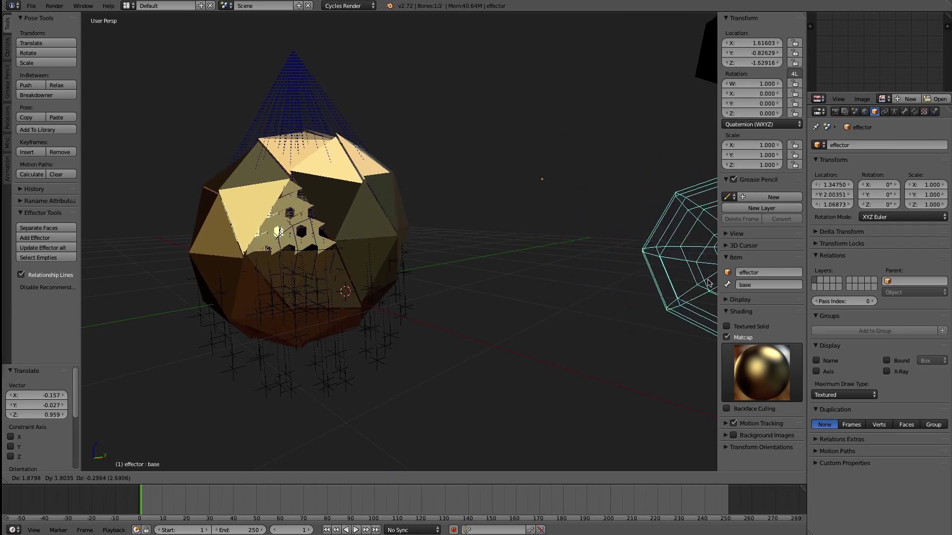
{"action": "left_click", "coordinate": [505, 233]}
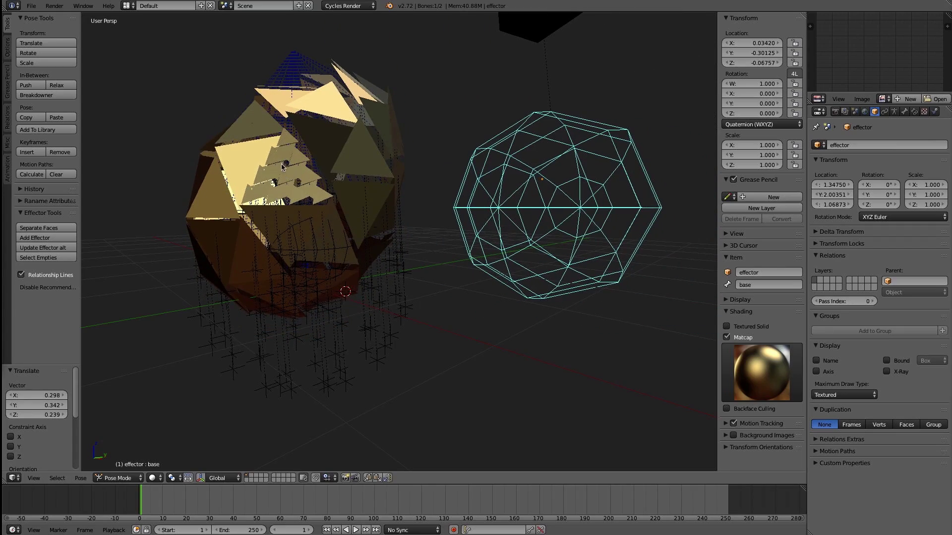
{"action": "key", "text": "g"}
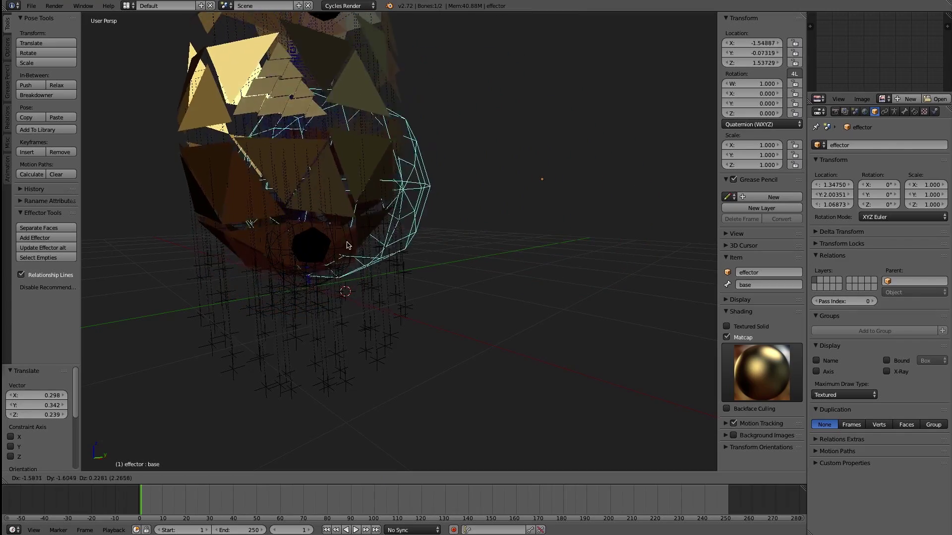
{"action": "left_click", "coordinate": [352, 272]}
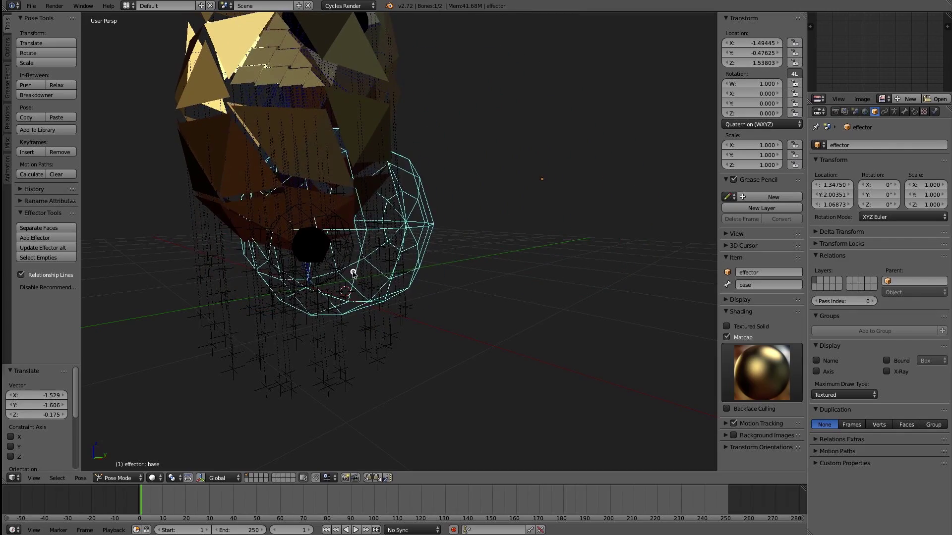
Move the first effector's base bone away from the sphere to about X 2.440, Y -1.054, Z -2.449
{"action": "middle_click_drag", "start_coordinate": [364, 174], "coordinate": [377, 202], "text": "shift"}
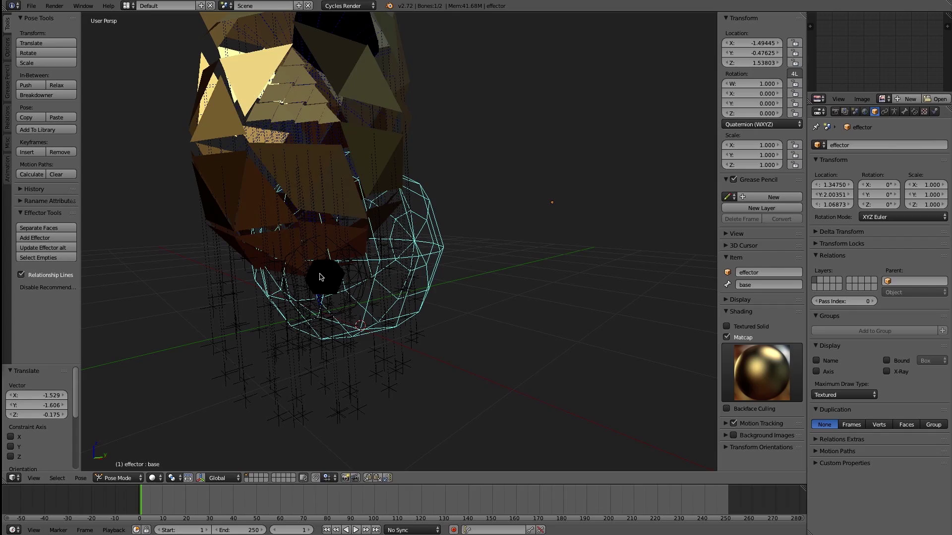
{"action": "key", "text": "g"}
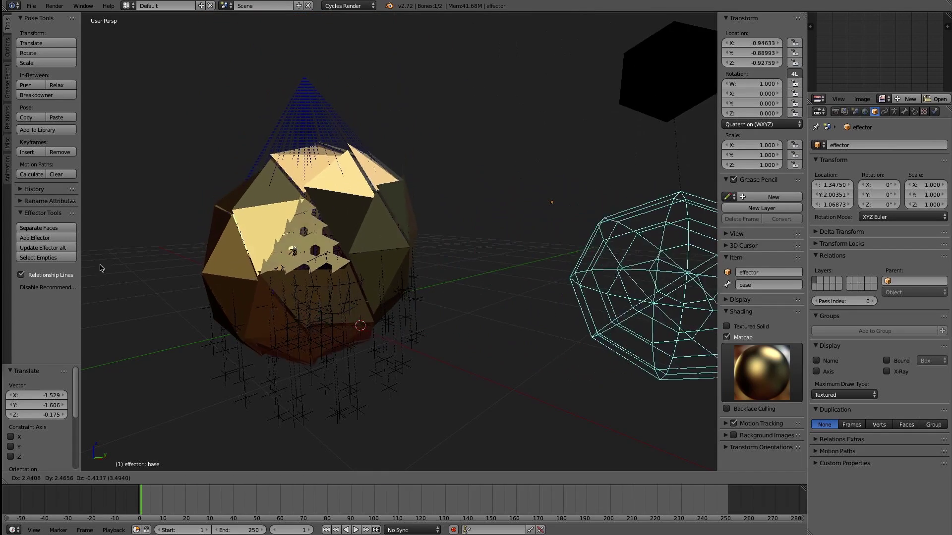
{"action": "left_click", "coordinate": [338, 261]}
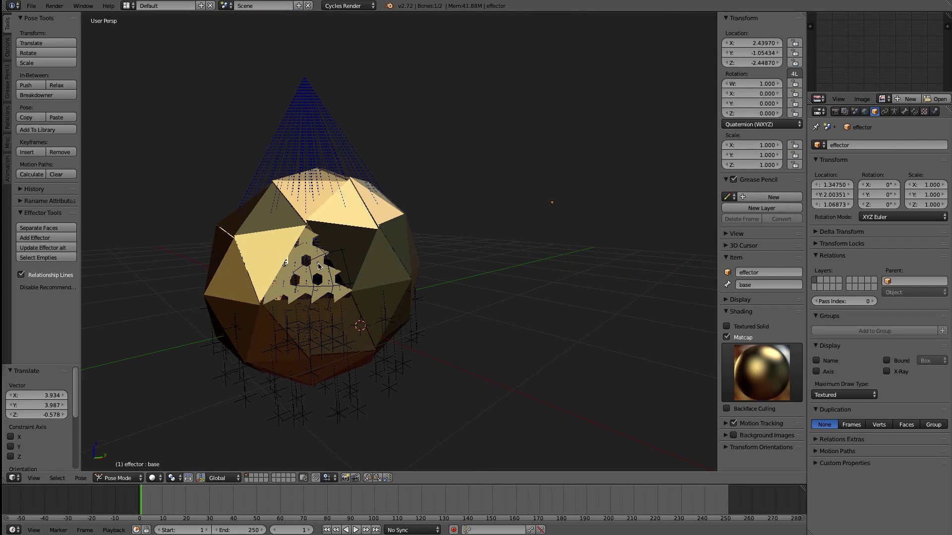
Select the first effector's control bone and raise it by about X -0.838, Y -0.427, Z 3.109
{"action": "scroll", "coordinate": [310, 265], "scroll_direction": "down", "scroll_amount": 4}
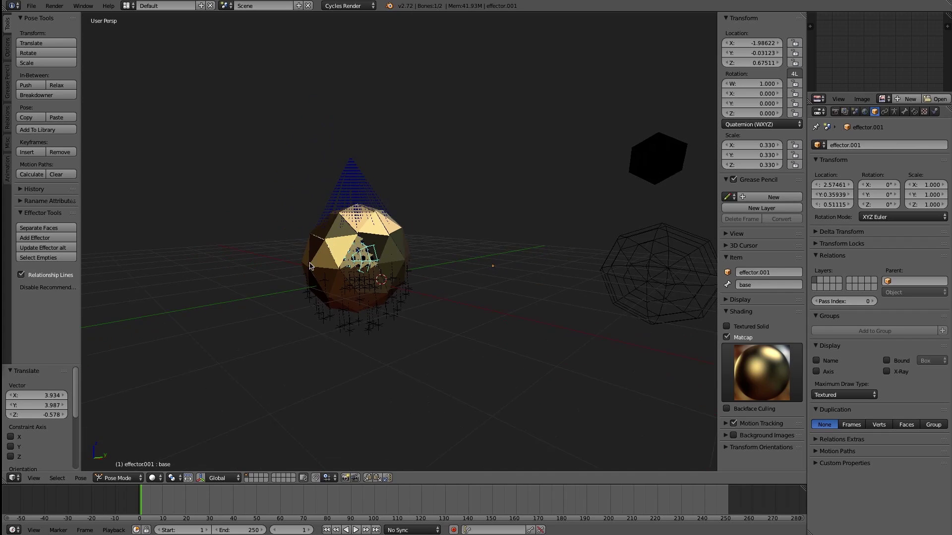
{"action": "right_click", "coordinate": [647, 271]}
{"action": "right_click", "coordinate": [638, 166]}
{"action": "key", "text": "g"}
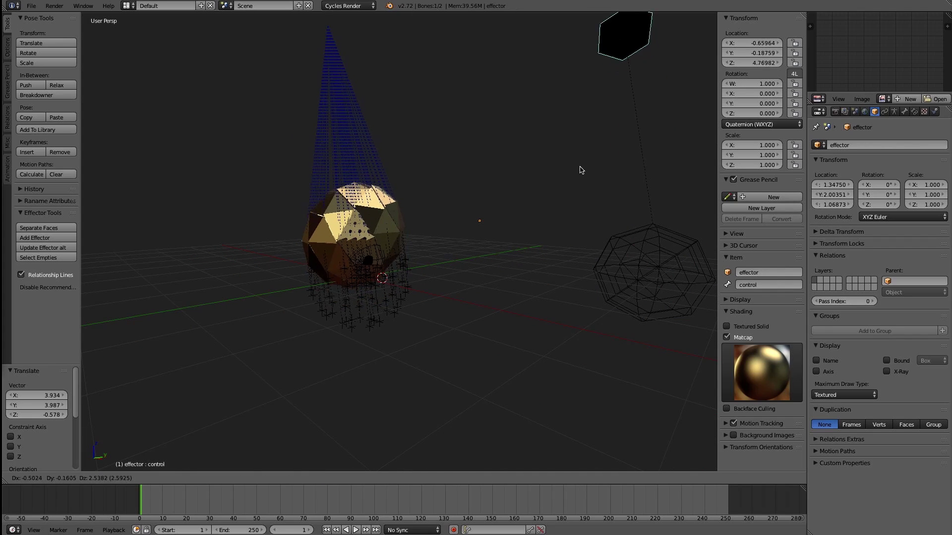
{"action": "left_click", "coordinate": [570, 162]}
Select the first effector's base bone and move it near the sphere to about X -2.001, Y -2.362, Z 0.711
{"action": "right_click", "coordinate": [646, 244]}
{"action": "key", "text": "g"}
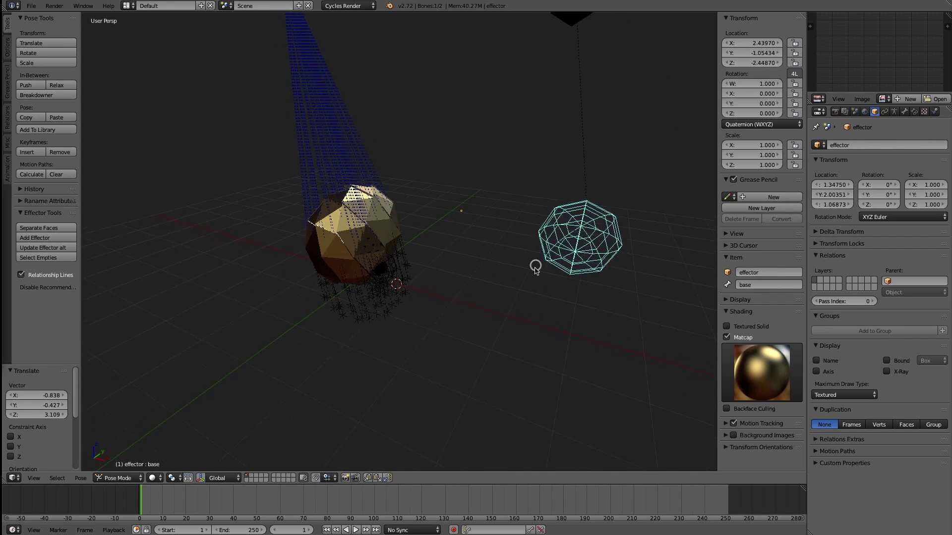
{"action": "left_click", "coordinate": [466, 267]}
{"action": "middle_click_drag", "start_coordinate": [465, 268], "coordinate": [369, 286]}
{"action": "middle_click_drag", "start_coordinate": [531, 312], "coordinate": [452, 308]}
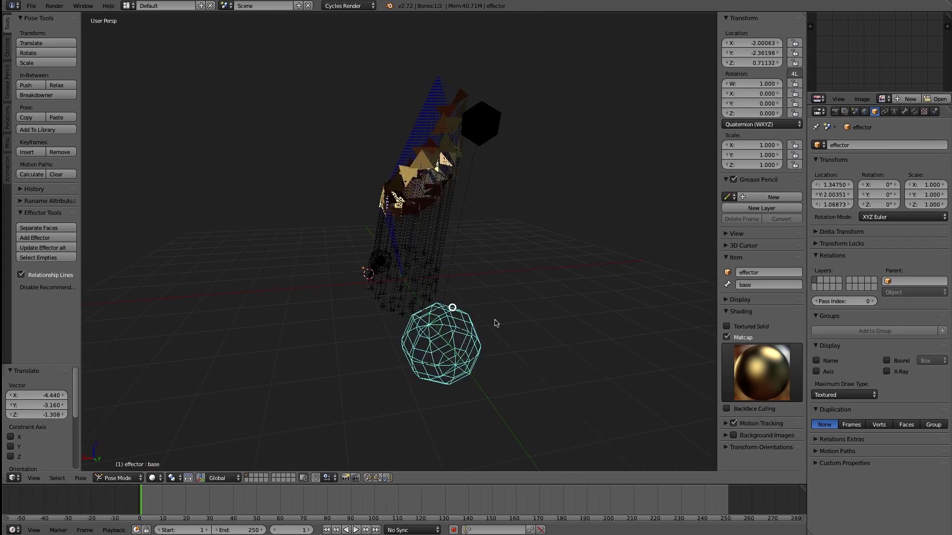
Move the first effector's base bone closer to the sphere, to about X -0.475, Y -1.115, Z 1.371
{"action": "key", "text": "g"}
{"action": "left_click", "coordinate": [457, 277]}
{"action": "middle_click_drag", "start_coordinate": [437, 271], "coordinate": [538, 276]}
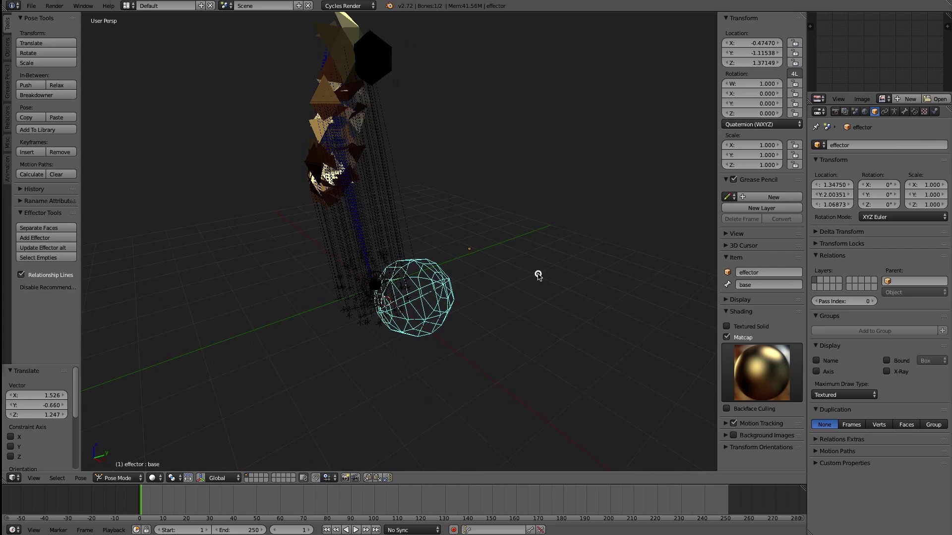
Select the separated face Icosphere.016 and display its object constraints
{"action": "right_click", "coordinate": [320, 94]}
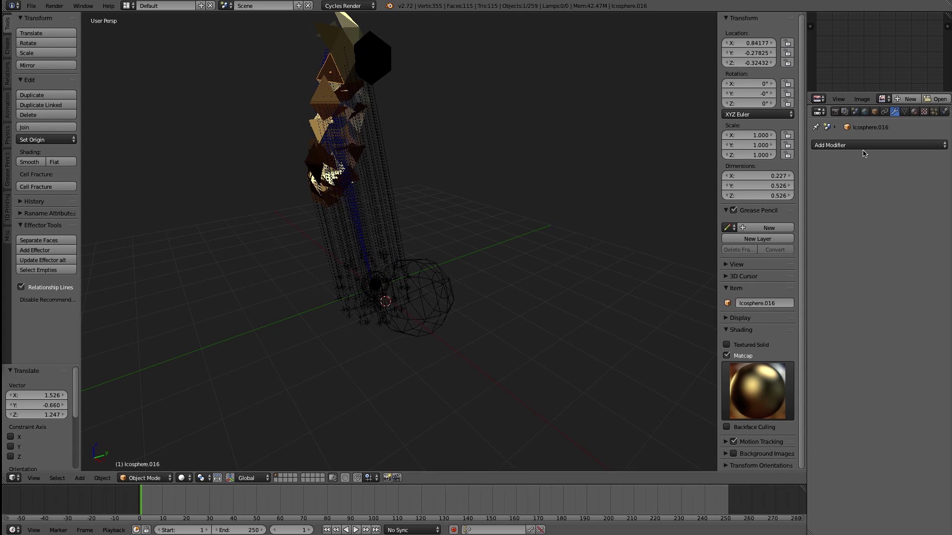
{"action": "left_click", "coordinate": [884, 112]}
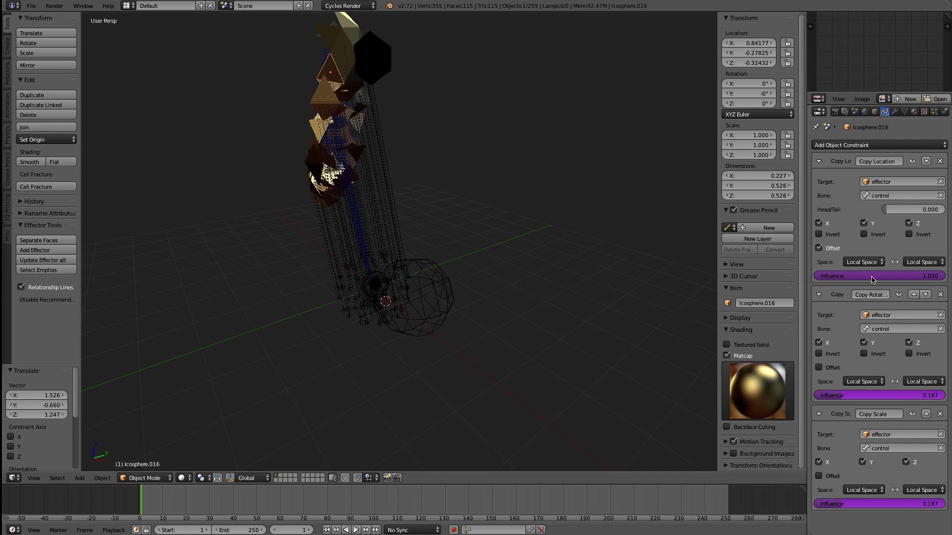
Switch to the Animation screen layout and show the selected face's drivers in a maximized Graph Editor
{"action": "key", "text": "ctrl+Left"}
{"action": "key", "text": "ctrl+Left"}
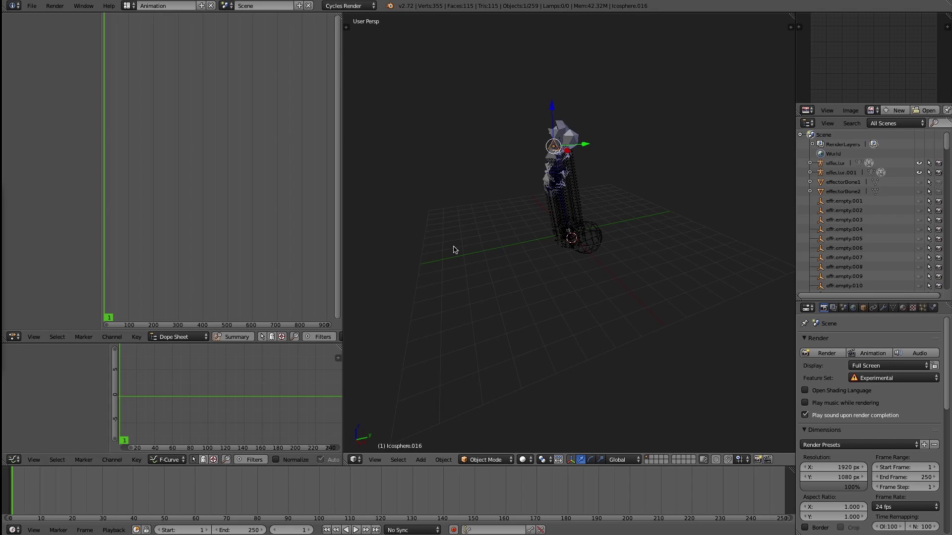
{"action": "left_click", "coordinate": [162, 459]}
{"action": "left_click", "coordinate": [169, 438]}
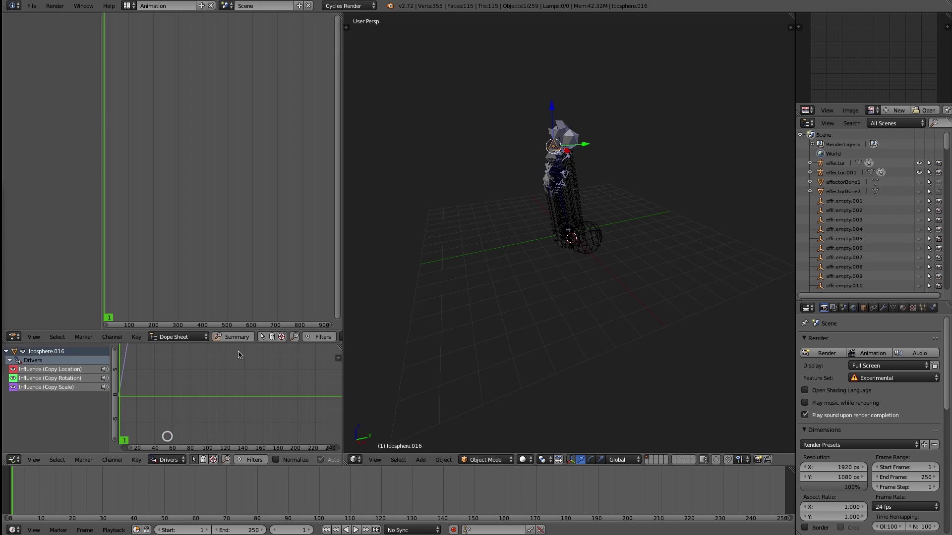
{"action": "key", "text": "ctrl+Up"}
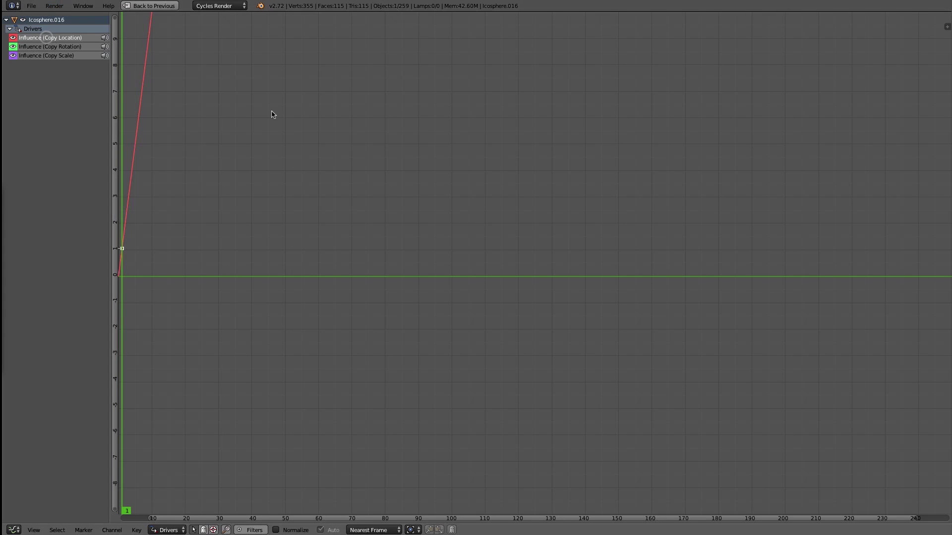
Examine the scripted expression and variables of the Copy Location influence driver in a widened properties region
{"action": "key", "text": "n"}
{"action": "left_click_drag", "start_coordinate": [860, 214], "coordinate": [526, 206]}
{"action": "scroll", "coordinate": [654, 231], "scroll_direction": "down", "scroll_amount": 1}
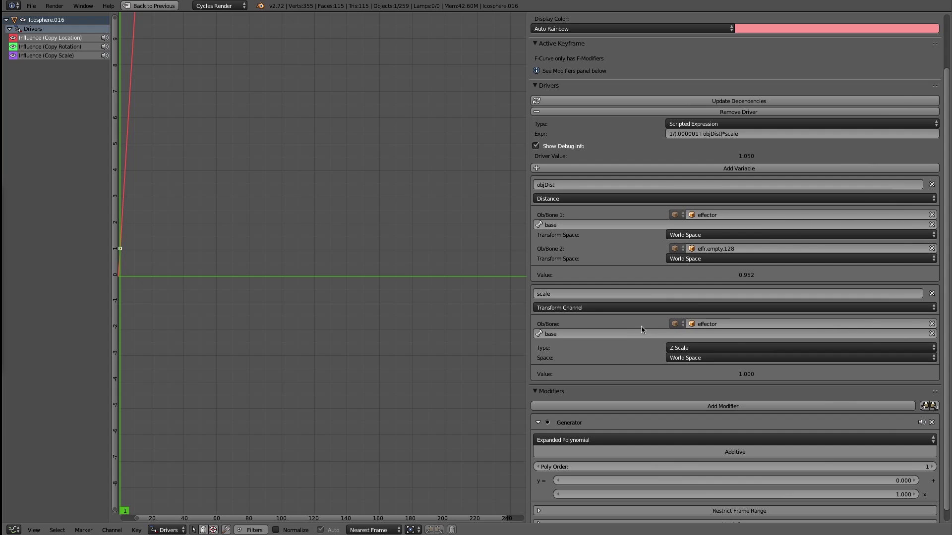
{"action": "left_click", "coordinate": [702, 134]}
Restore the maximized Graph Editor to its normal size and return to the Default screen layout
{"action": "key", "text": "ctrl+Up"}
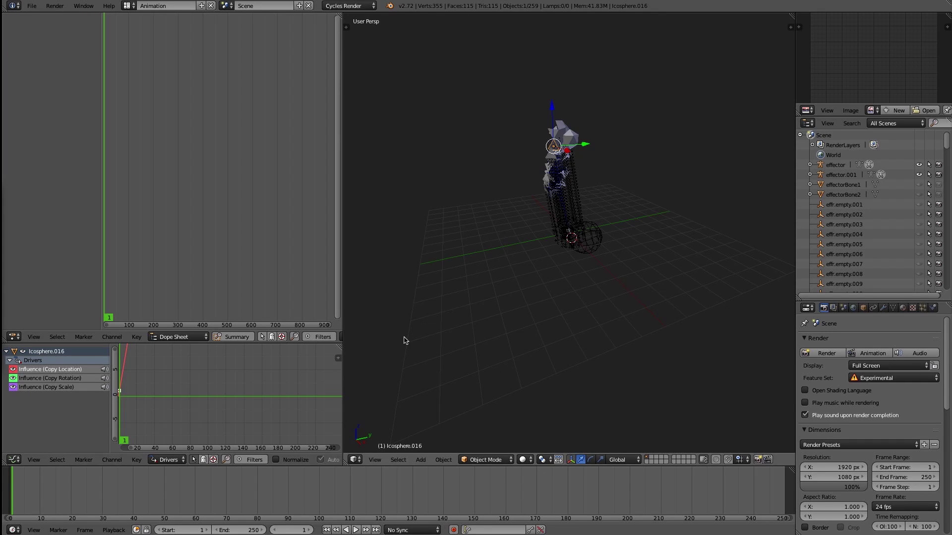
{"action": "key", "text": "ctrl+Right"}
{"action": "key", "text": "ctrl+Right"}
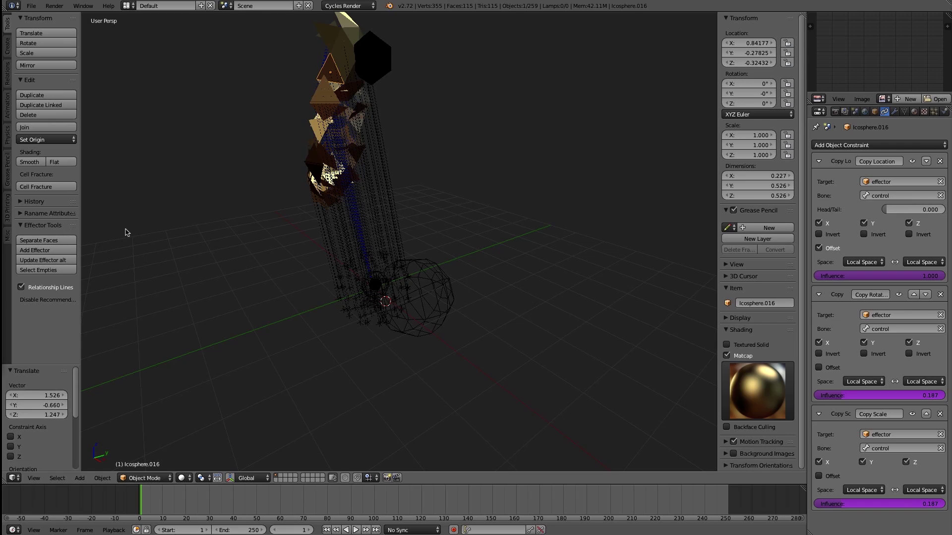
Select each of the two effector armatures and take them out of Pose Mode into Object Mode
{"action": "right_click", "coordinate": [419, 296]}
{"action": "key", "text": "ctrl+Tab"}
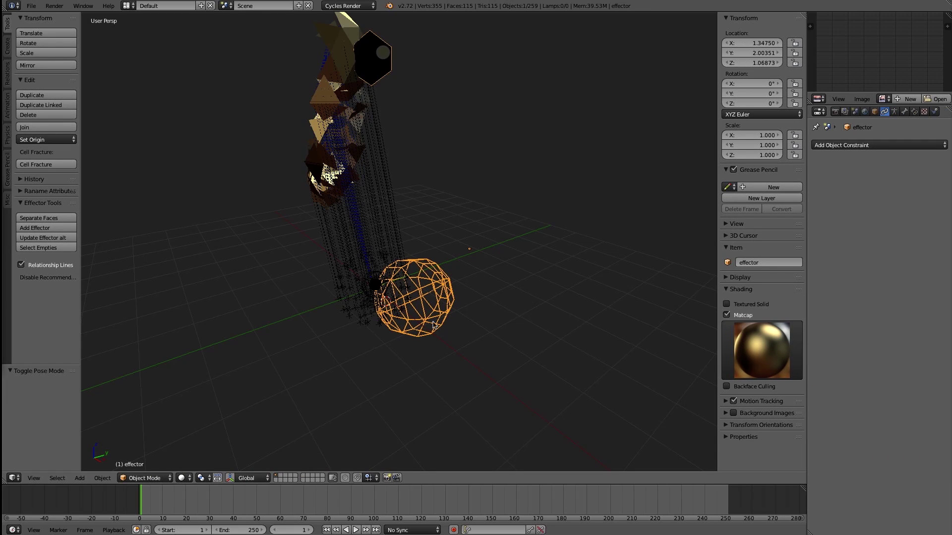
{"action": "right_click", "coordinate": [373, 285]}
{"action": "key", "text": "ctrl+Tab"}
Select the second effector armature and try to run Update Effector alt on it
{"action": "right_click", "coordinate": [438, 272]}
{"action": "right_click", "coordinate": [374, 278]}
{"action": "left_click", "coordinate": [44, 239]}
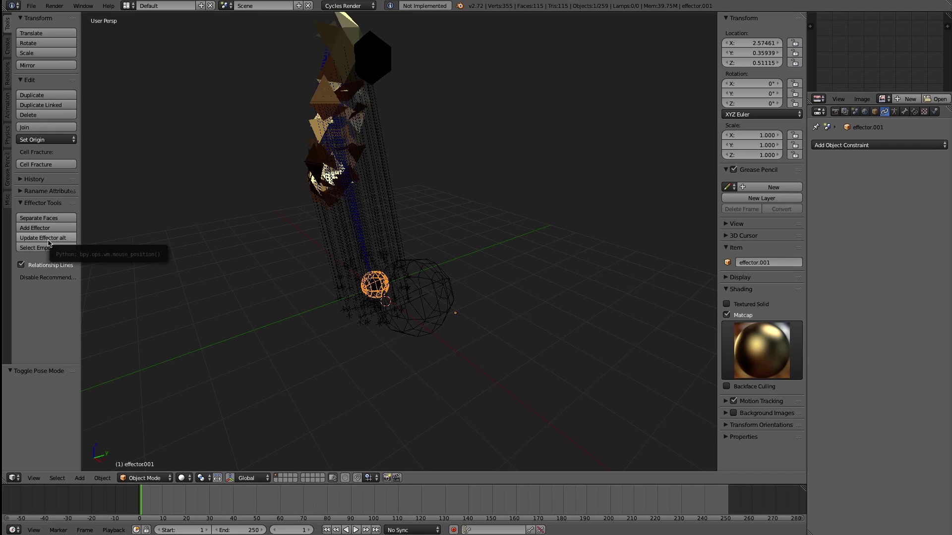
{"action": "left_click", "coordinate": [48, 241]}
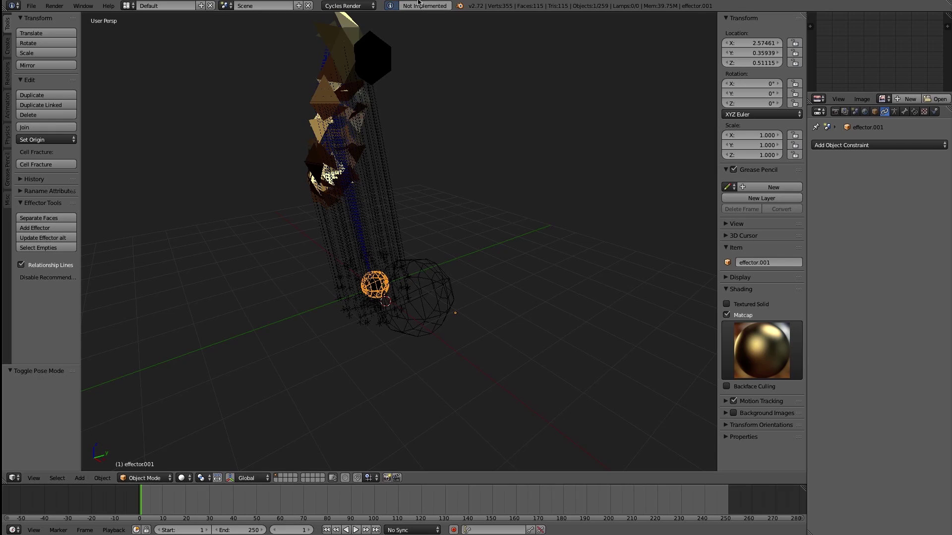
Select the first effector armature and move the whole rig away from the sphere
{"action": "middle_click_drag", "start_coordinate": [392, 234], "coordinate": [431, 276]}
{"action": "right_click", "coordinate": [431, 276]}
{"action": "key", "text": "g"}
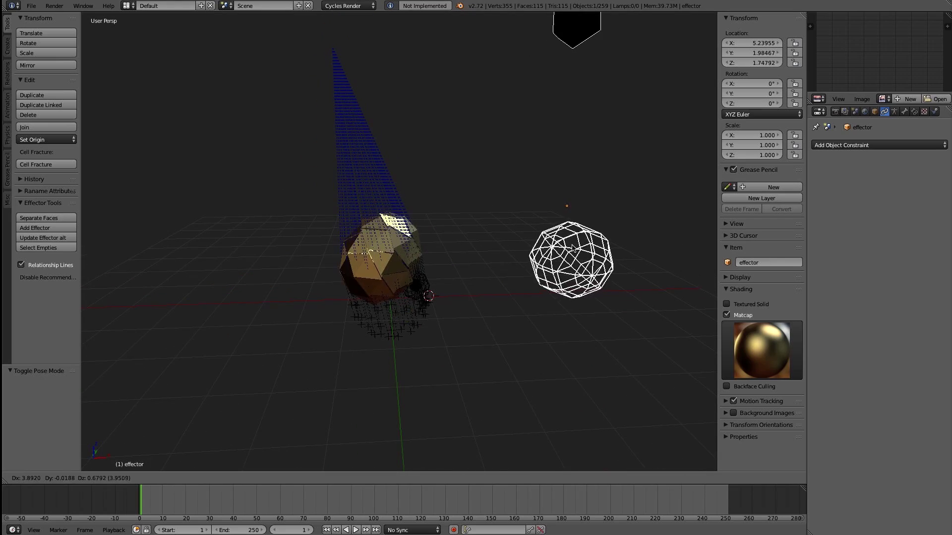
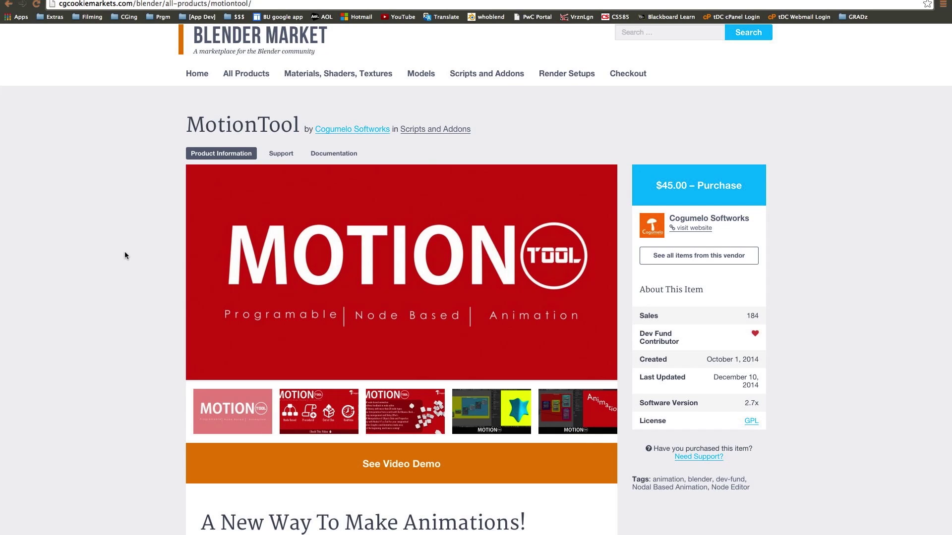
Browse the MotionTool product page and open its video demo
{"action": "scroll", "coordinate": [124, 251], "scroll_direction": "up", "scroll_amount": 2}
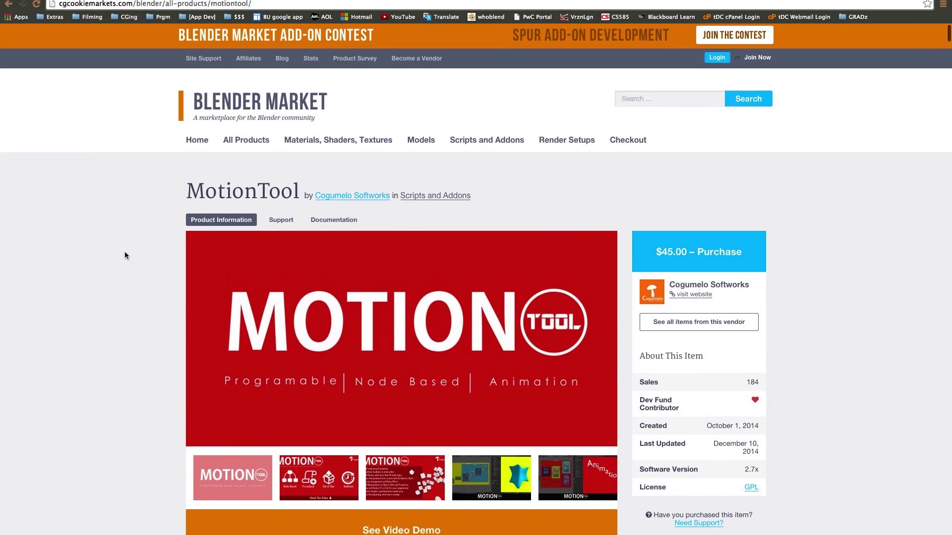
{"action": "scroll", "coordinate": [125, 255], "scroll_direction": "up", "scroll_amount": 2}
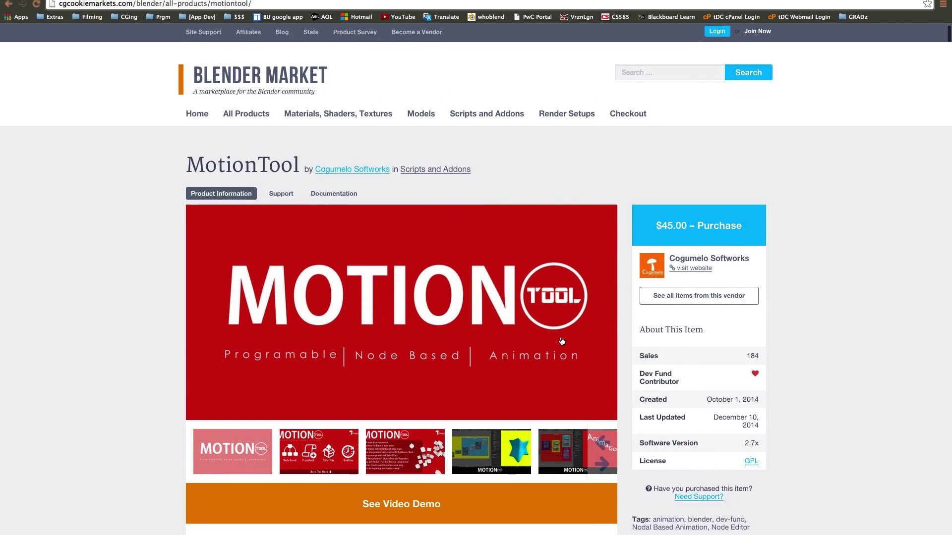
{"action": "scroll", "coordinate": [356, 465], "scroll_direction": "down", "scroll_amount": 3}
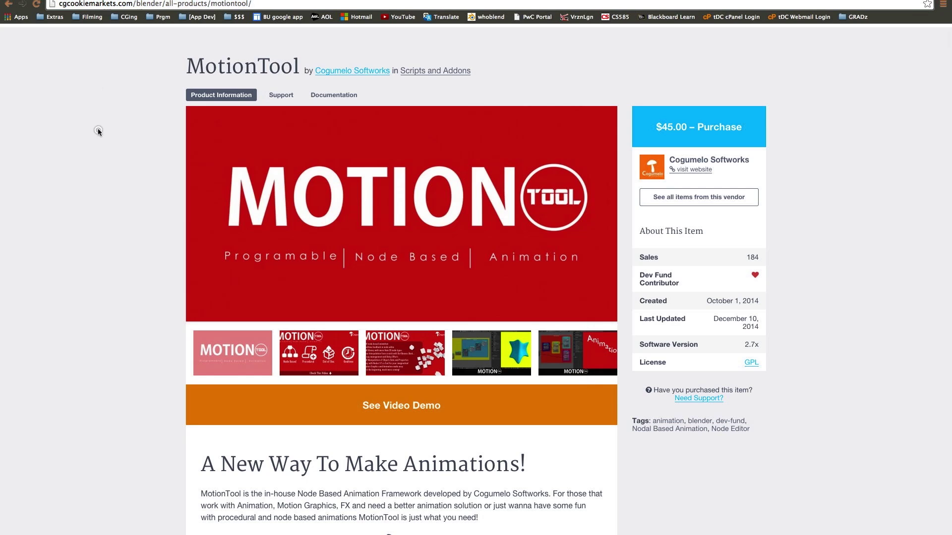
{"action": "left_click", "coordinate": [421, 437]}
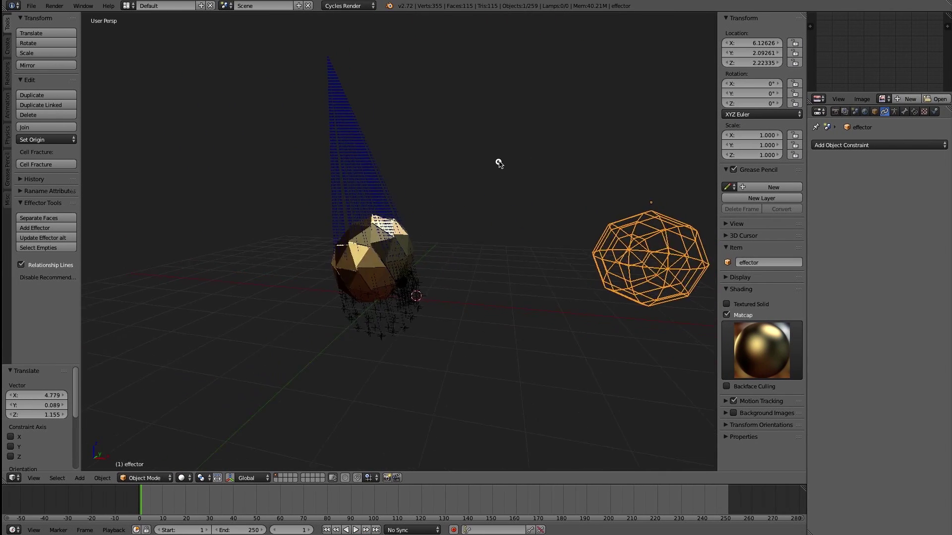
Switch to Blender and select separated faces of the sphere to inspect their effector constraints
{"action": "middle_click_drag", "start_coordinate": [498, 162], "coordinate": [514, 157]}
{"action": "middle_click_drag", "start_coordinate": [521, 189], "coordinate": [491, 190], "text": "shift"}
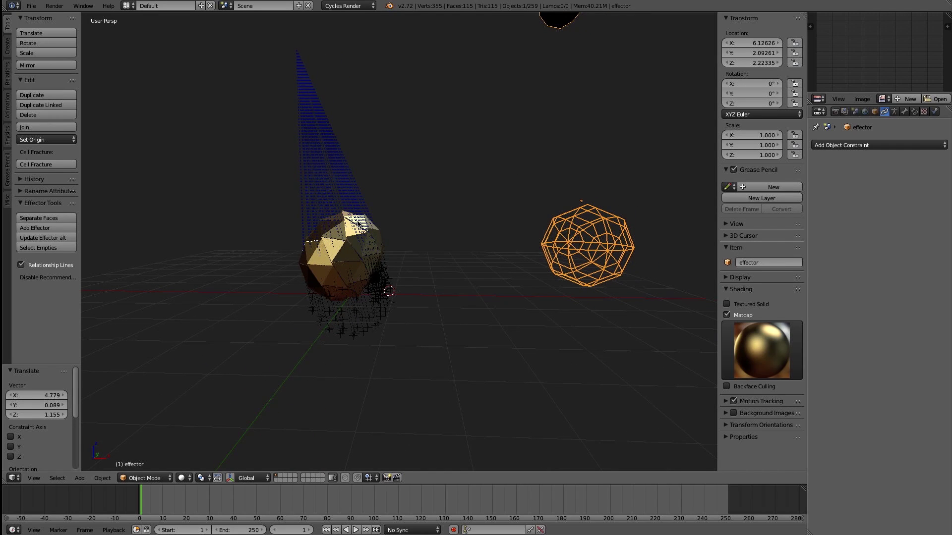
{"action": "right_click", "coordinate": [358, 223]}
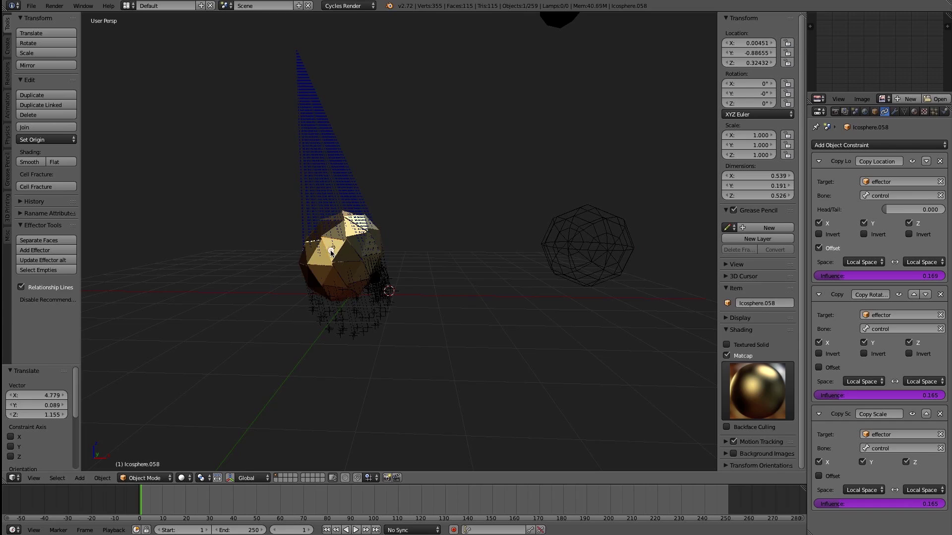
{"action": "right_click", "coordinate": [318, 273]}
Select the first effector armature and move the whole rig closer to the sphere, about -2.9 along X
{"action": "right_click", "coordinate": [573, 213]}
{"action": "key", "text": "g"}
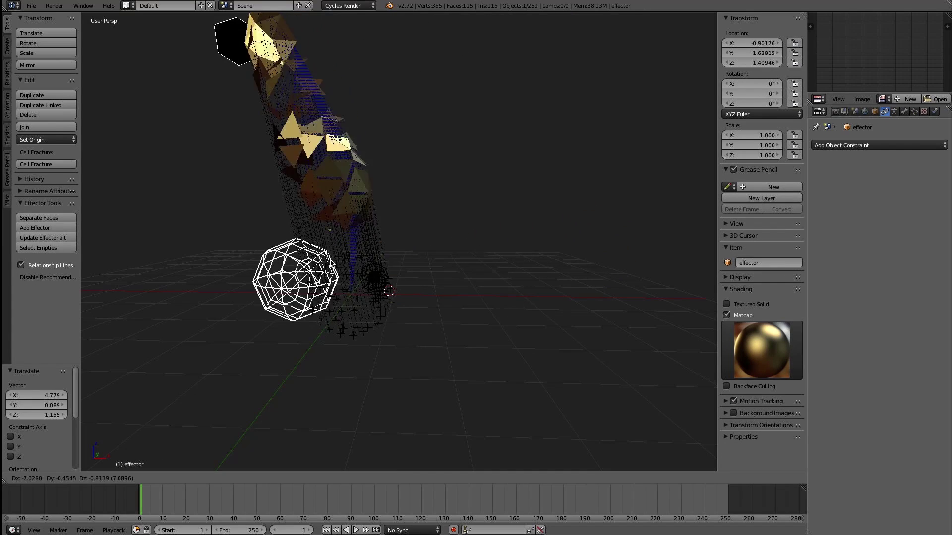
{"action": "left_click", "coordinate": [436, 165]}
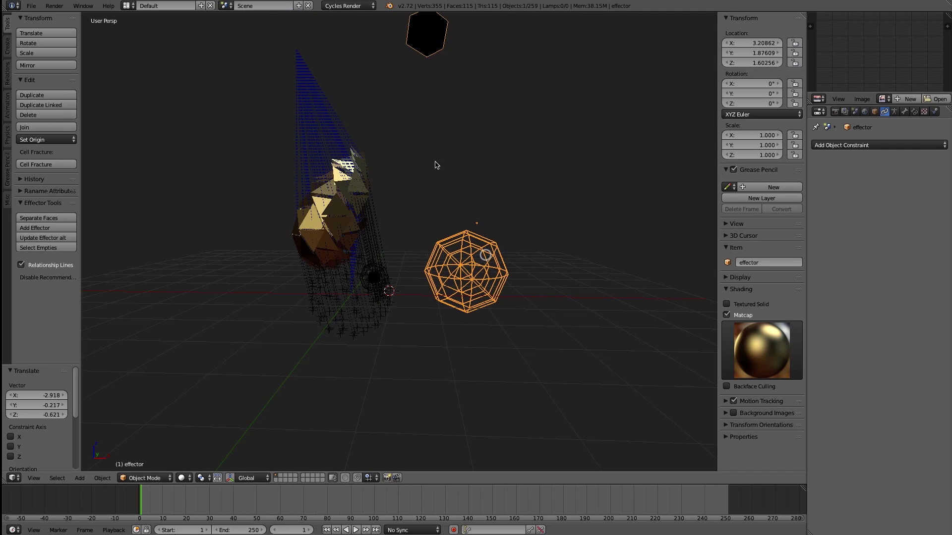
Put the first effector armature in Pose Mode and move its control bone down about 2.1 units
{"action": "key", "text": "ctrl+Tab"}
{"action": "key", "text": "g"}
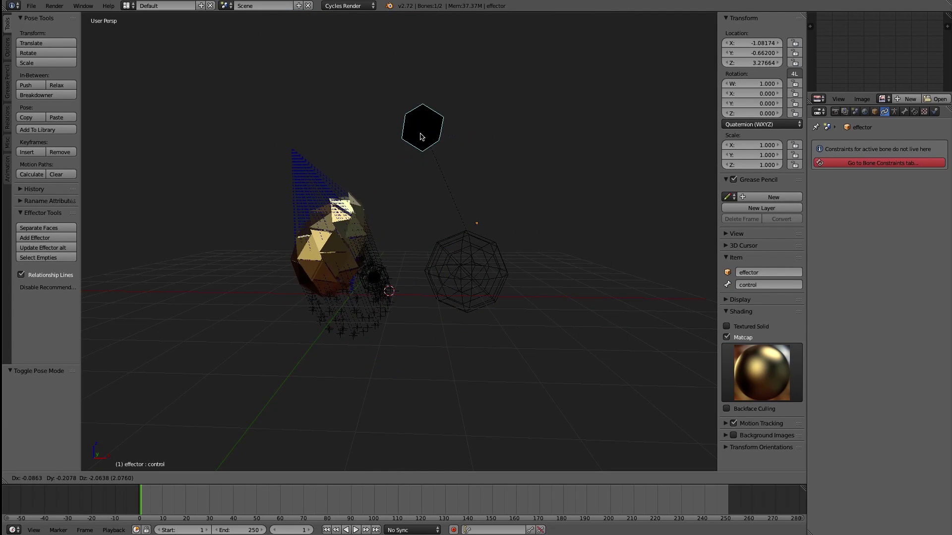
{"action": "left_click", "coordinate": [422, 136]}
Switch to the browser to highlight MotionTool's Sales entry, and open the Blender_Effectors GitHub repository page
{"action": "key", "text": "ctrl+Right"}
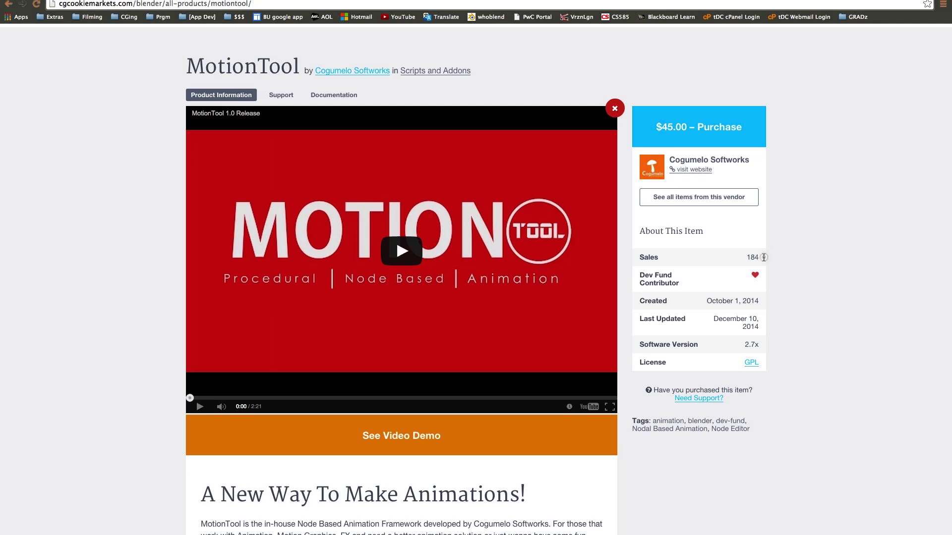
{"action": "left_click_drag", "start_coordinate": [732, 259], "coordinate": [637, 259]}
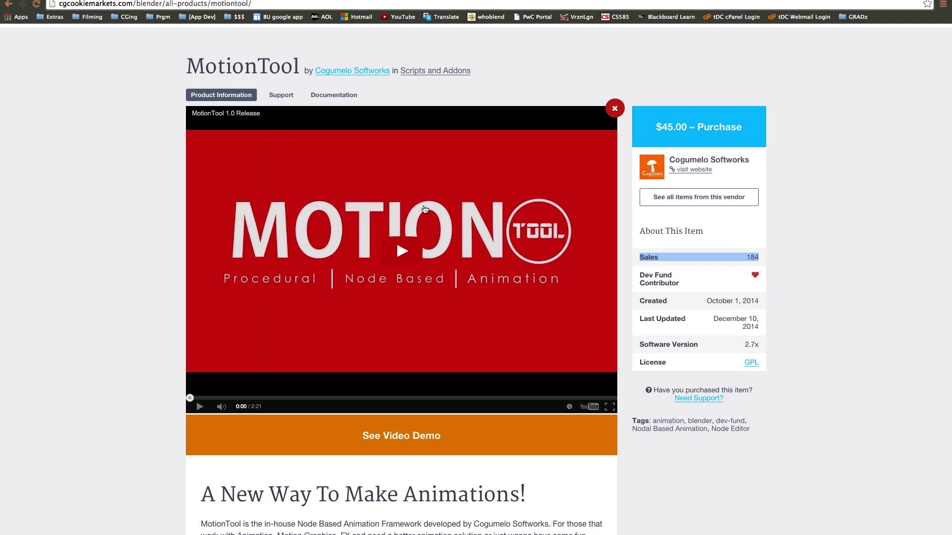
{"action": "scroll", "coordinate": [425, 209], "scroll_direction": "up", "scroll_amount": 5}
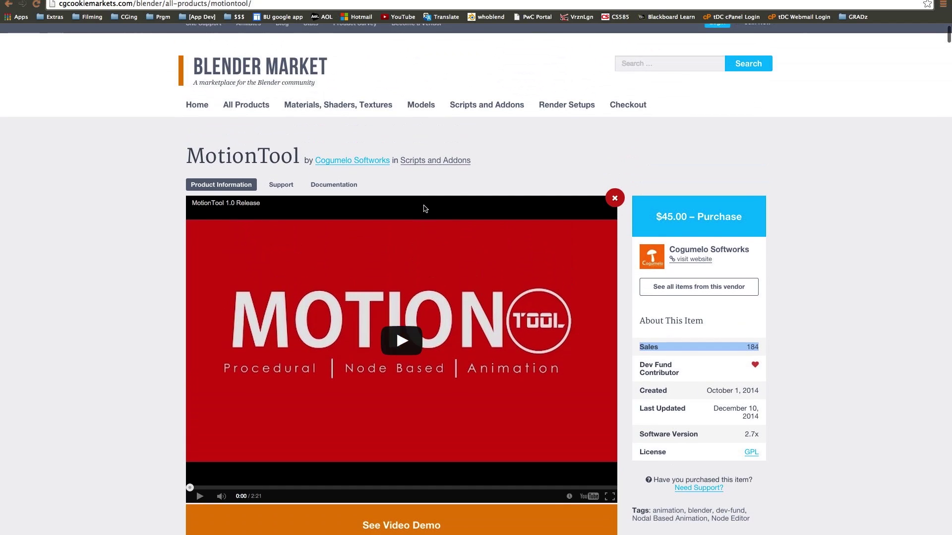
{"action": "scroll", "coordinate": [425, 209], "scroll_direction": "down", "scroll_amount": 1}
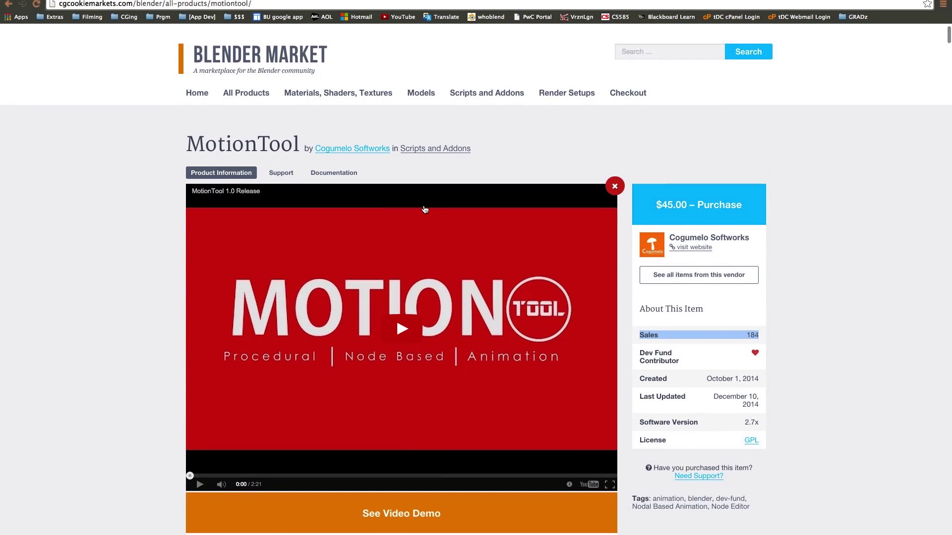
{"action": "key", "text": "ctrl+Tab"}
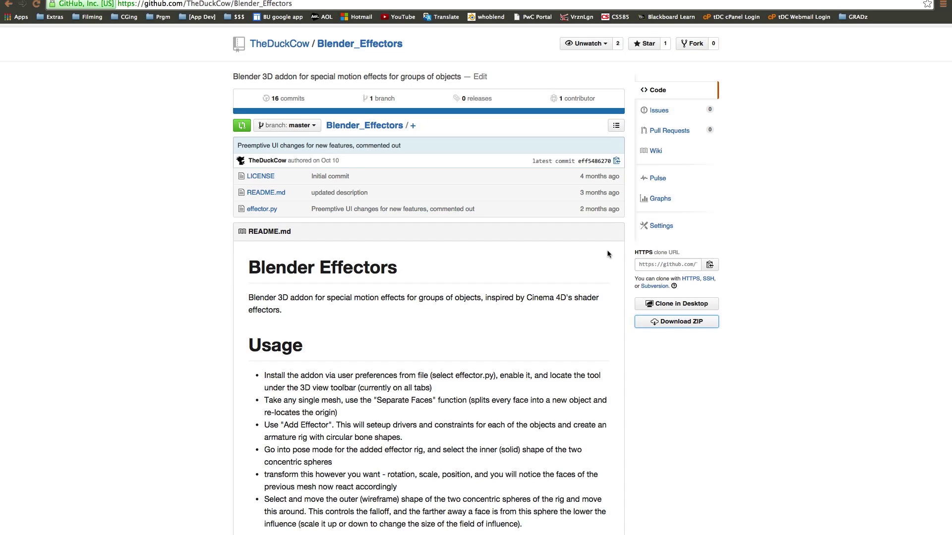
{"action": "scroll", "coordinate": [370, 193], "scroll_direction": "up", "scroll_amount": 1}
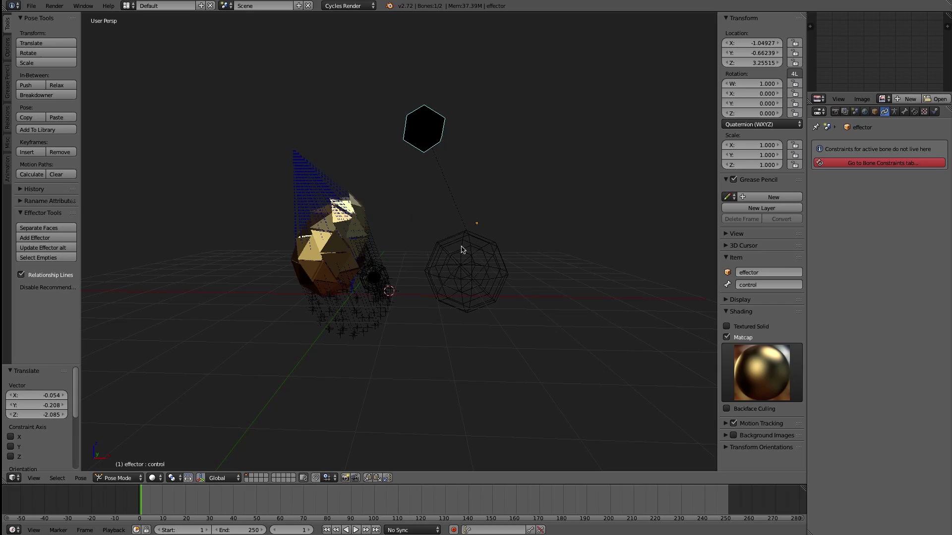
Return to Blender and move the first effector's base bone around near the sphere to demonstrate its falloff
{"action": "right_click", "coordinate": [462, 249]}
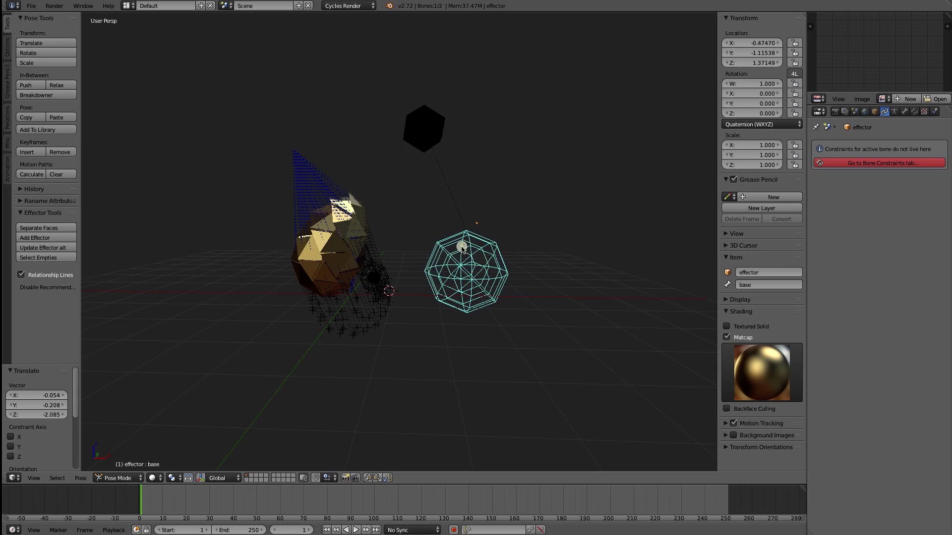
{"action": "key", "text": "g"}
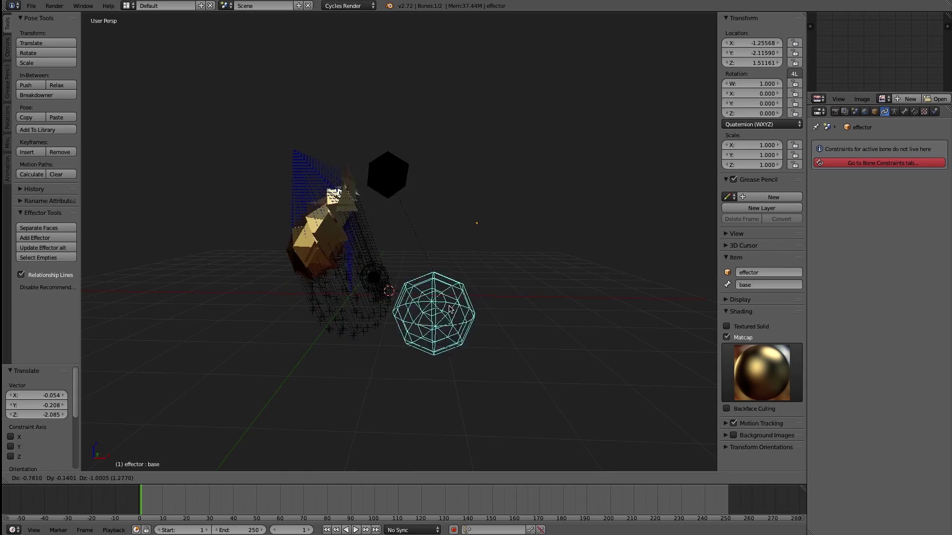
{"action": "left_click", "coordinate": [485, 287]}
{"action": "mouse_move", "coordinate": [481, 285]}
{"action": "middle_mouse_down"}
{"action": "mouse_move", "coordinate": [431, 291]}
{"action": "mouse_move", "coordinate": [492, 280]}
{"action": "middle_mouse_up"}
{"action": "key", "text": "g"}
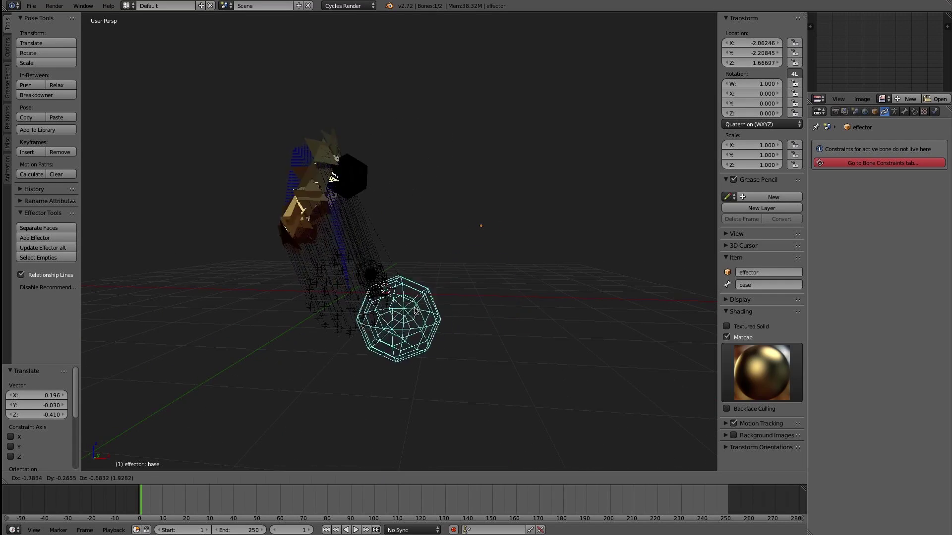
{"action": "left_click", "coordinate": [492, 265]}
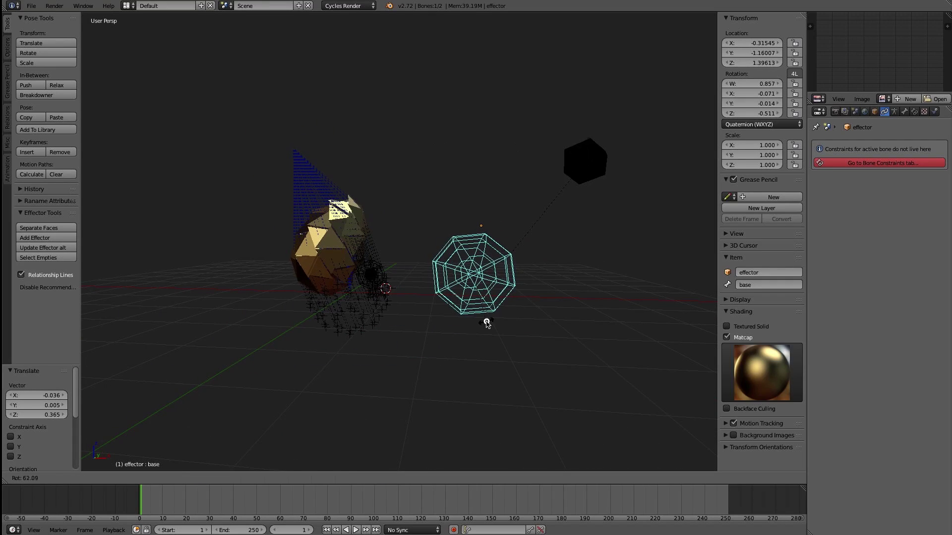
Select the first effector's control bone and clear its pose location and scale
{"action": "right_click", "coordinate": [579, 159]}
{"action": "key", "text": "alt+g"}
{"action": "key", "text": "alt+s"}
Return to Object Mode, select the second effector armature and reposition it at the edge of the sphere
{"action": "middle_click_drag", "start_coordinate": [435, 293], "coordinate": [387, 276]}
{"action": "scroll", "coordinate": [399, 294], "scroll_direction": "up", "scroll_amount": 2}
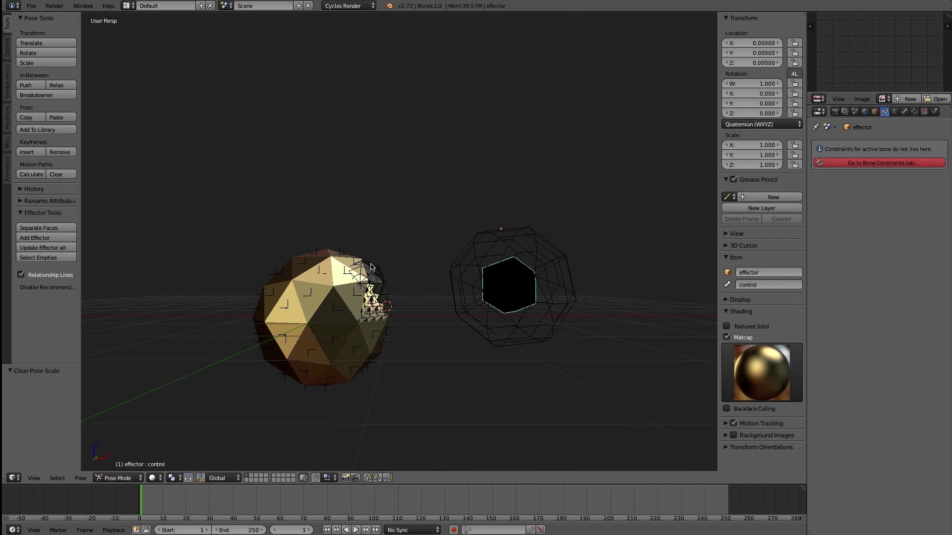
{"action": "key", "text": "ctrl+Tab"}
{"action": "right_click", "coordinate": [370, 267]}
{"action": "key", "text": "g"}
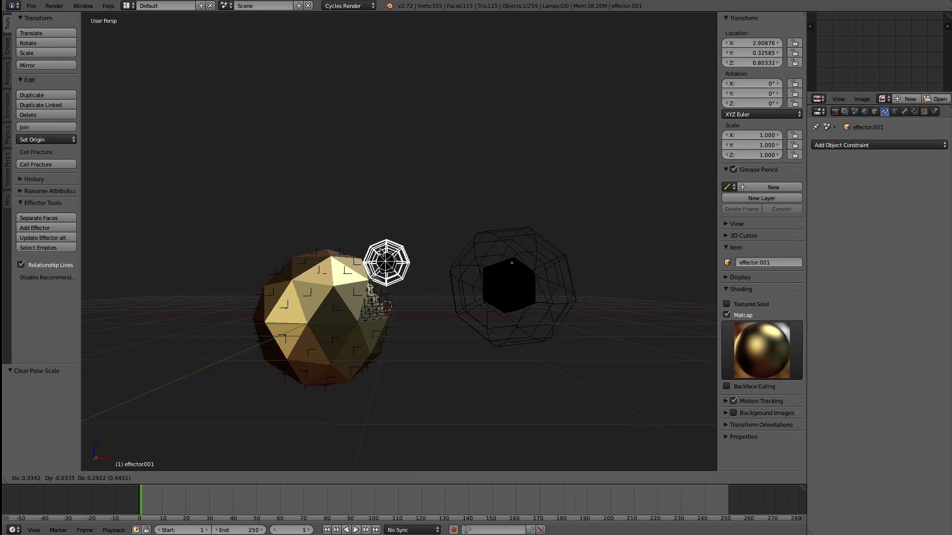
{"action": "left_click", "coordinate": [392, 301]}
Put the second effector armature in Pose Mode and select its base bone
{"action": "scroll", "coordinate": [394, 305], "scroll_direction": "up", "scroll_amount": 3}
{"action": "key", "text": "ctrl+Tab"}
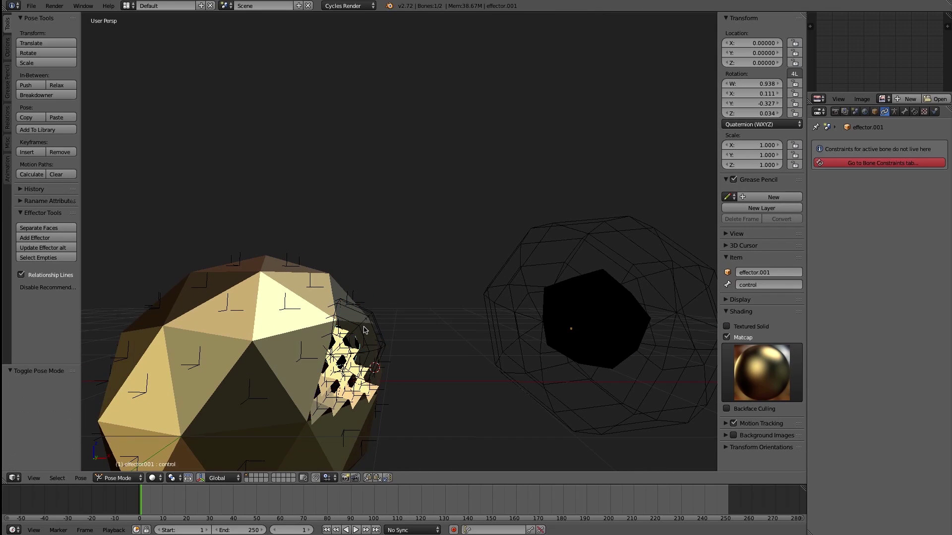
{"action": "right_click", "coordinate": [365, 327]}
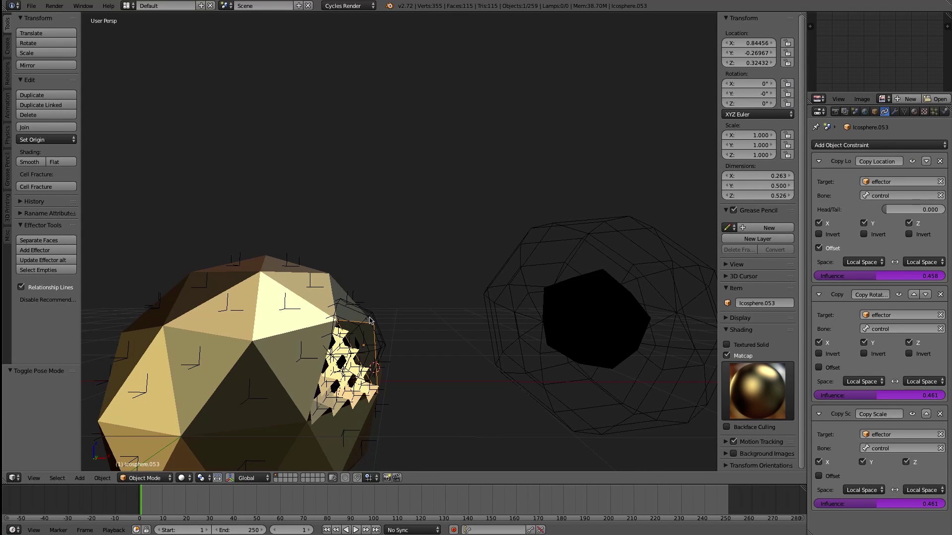
{"action": "right_click", "coordinate": [369, 317]}
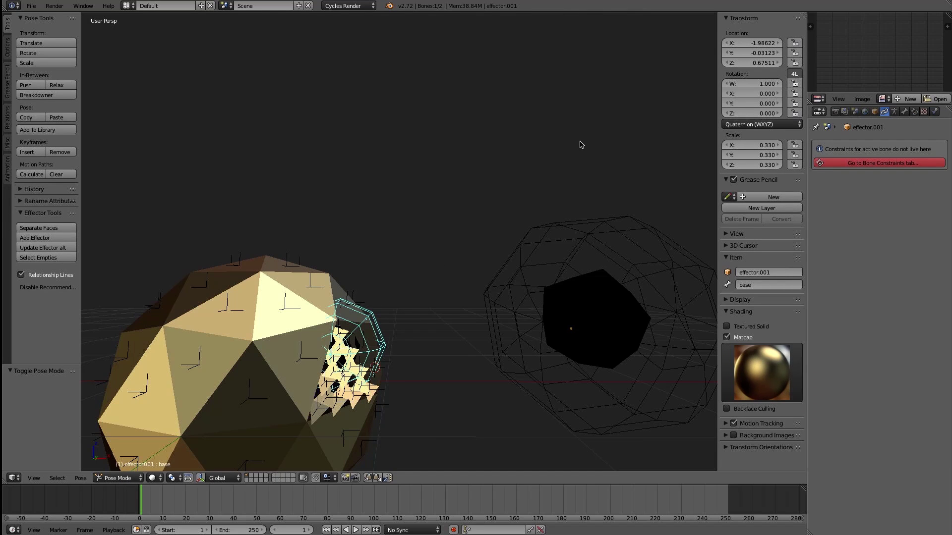